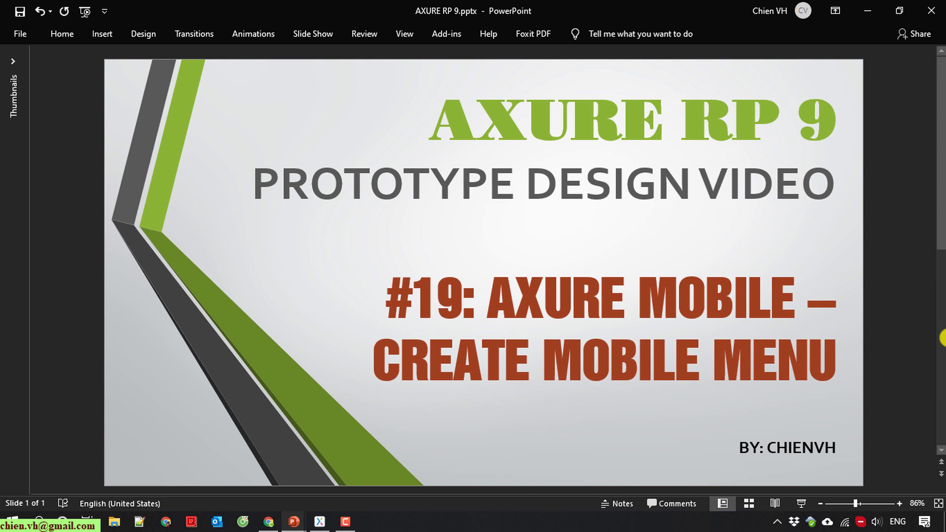
Add a child page named 'Mobile Menu' inside the Mobile folder
{"action": "left_click", "coordinate": [871, 11]}
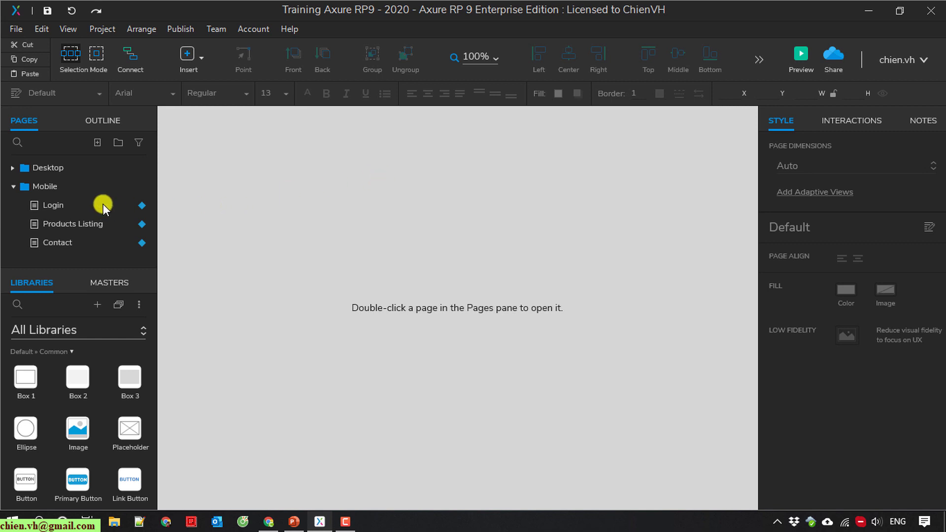
{"action": "right_click", "coordinate": [51, 185]}
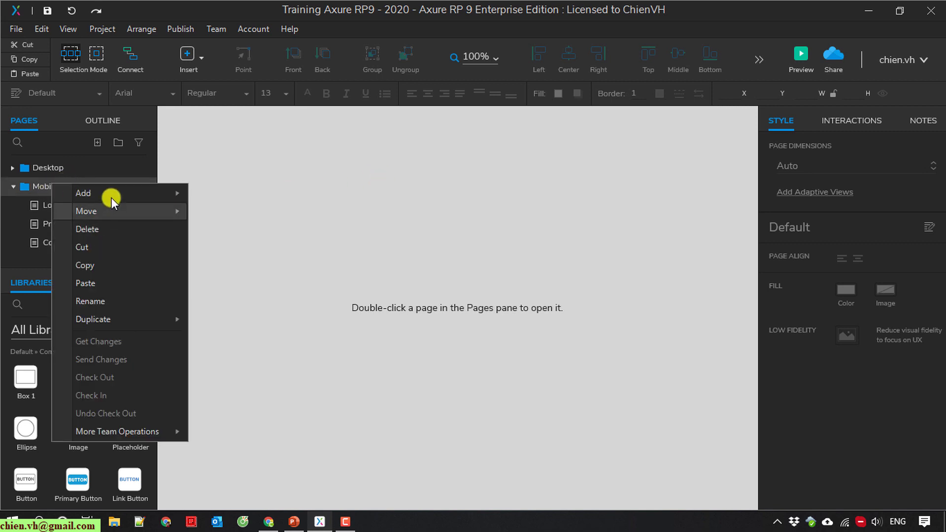
{"action": "mouse_move", "coordinate": [139, 195]}
{"action": "left_click", "coordinate": [221, 244]}
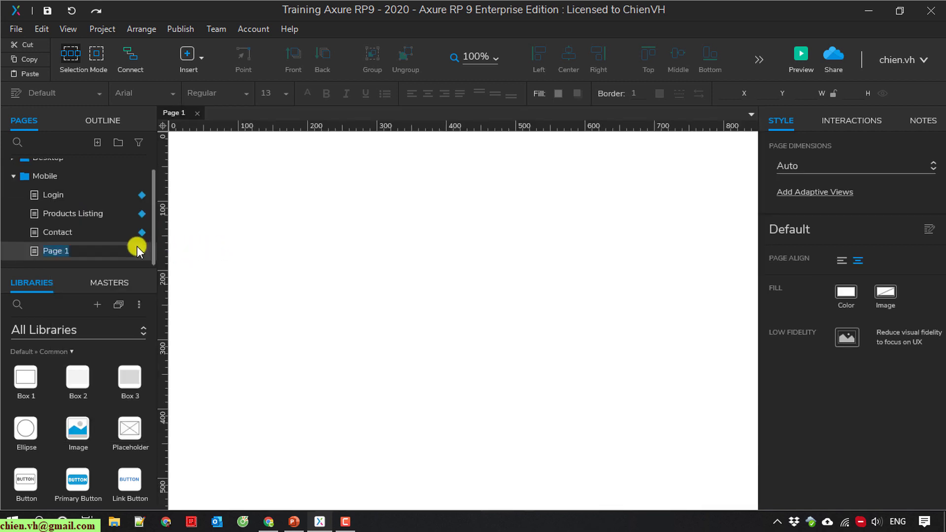
{"action": "type", "text": "Mobile Menu"}
{"action": "key", "text": "Return"}
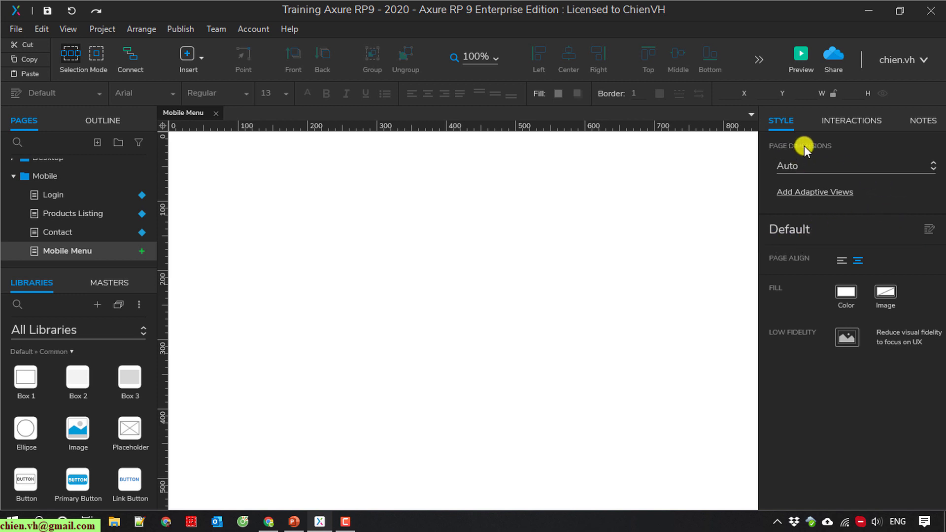
Set the page size to iPhone 11 Pro / XR / XS Max (414 x 896) and save the project
{"action": "left_click", "coordinate": [812, 163]}
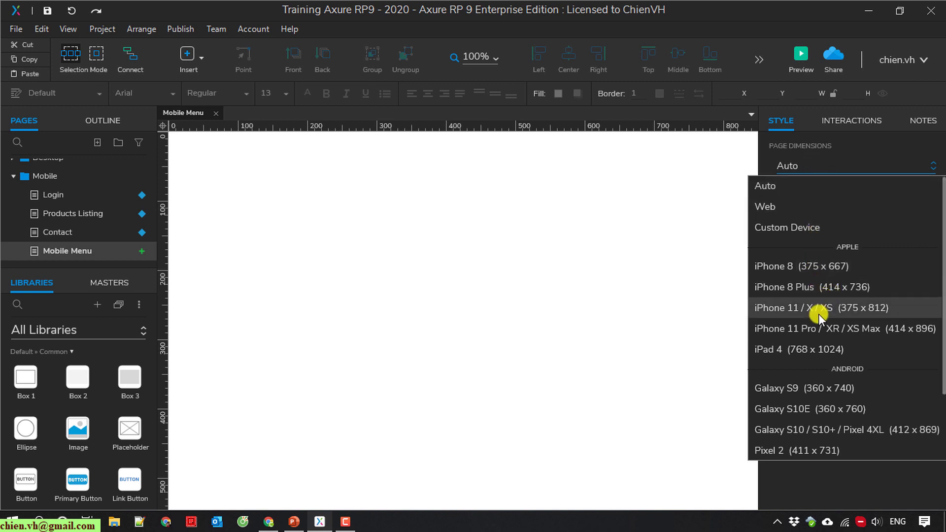
{"action": "left_click", "coordinate": [823, 329]}
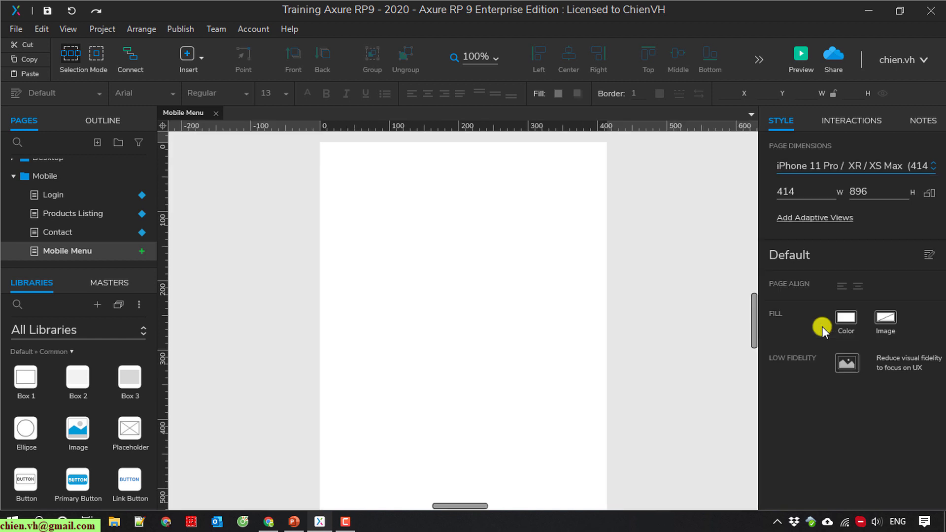
{"action": "left_click", "coordinate": [46, 11]}
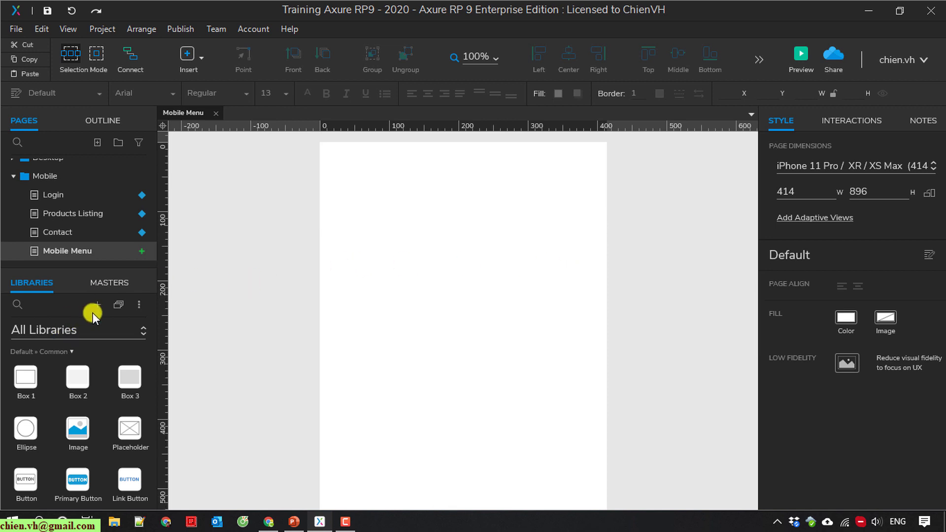
Find the Navicon widget by searching 'navi' and place it at the page's top-left corner (x 14, y 21)
{"action": "left_click", "coordinate": [18, 305]}
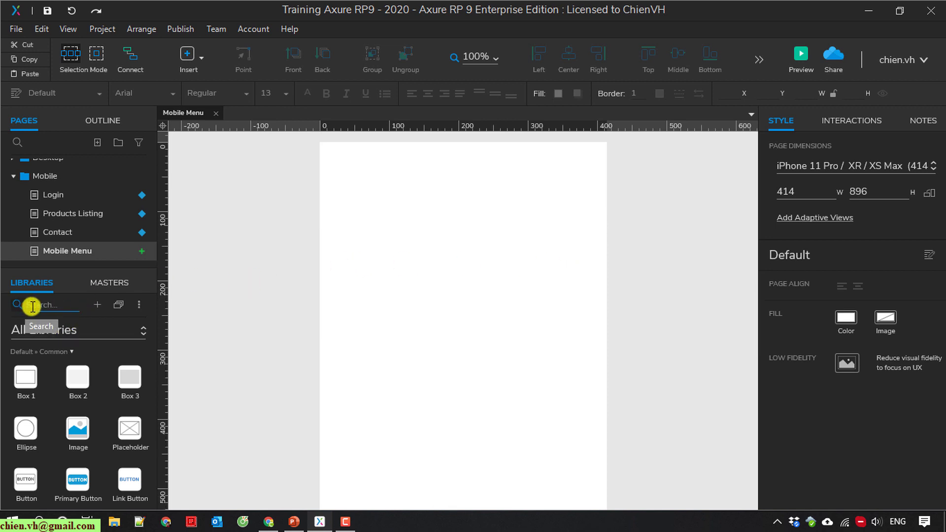
{"action": "type", "text": "menu"}
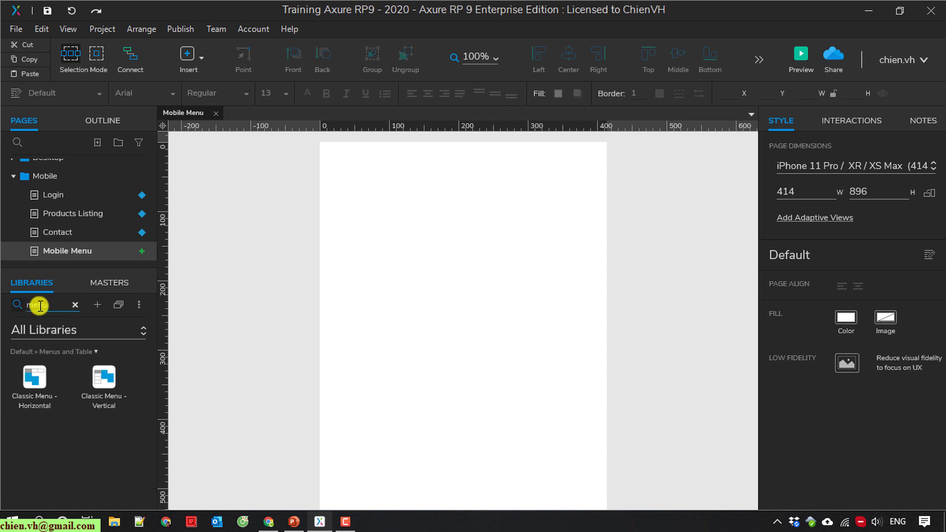
{"action": "key", "text": "BackSpace"}
{"action": "key", "text": "BackSpace"}
{"action": "key", "text": "BackSpace"}
{"action": "key", "text": "BackSpace"}
{"action": "type", "text": "nav"}
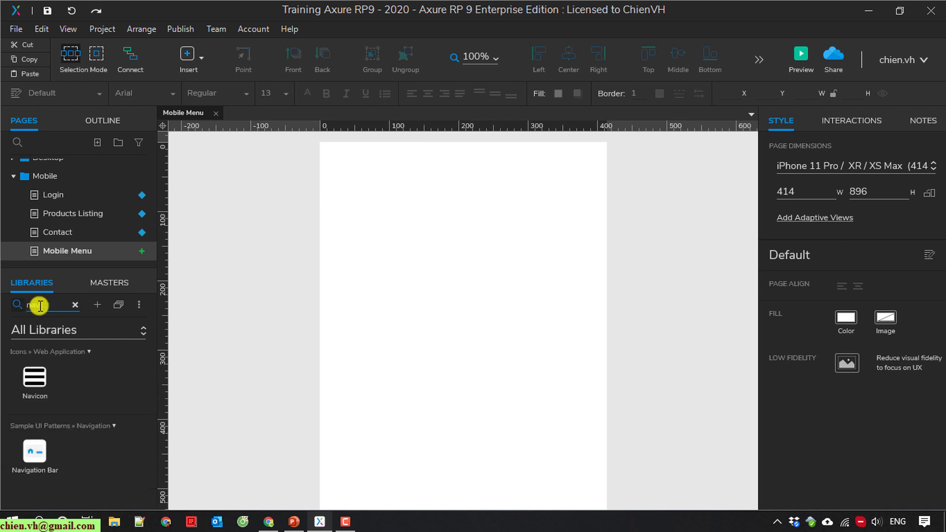
{"action": "type", "text": "i"}
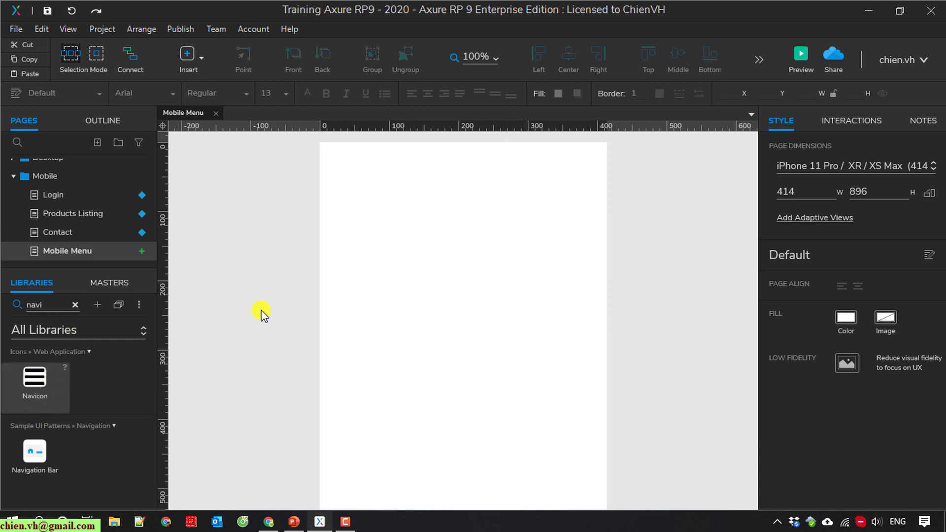
{"action": "left_click_drag", "start_coordinate": [261, 313], "coordinate": [336, 182]}
{"action": "left_click", "coordinate": [393, 227]}
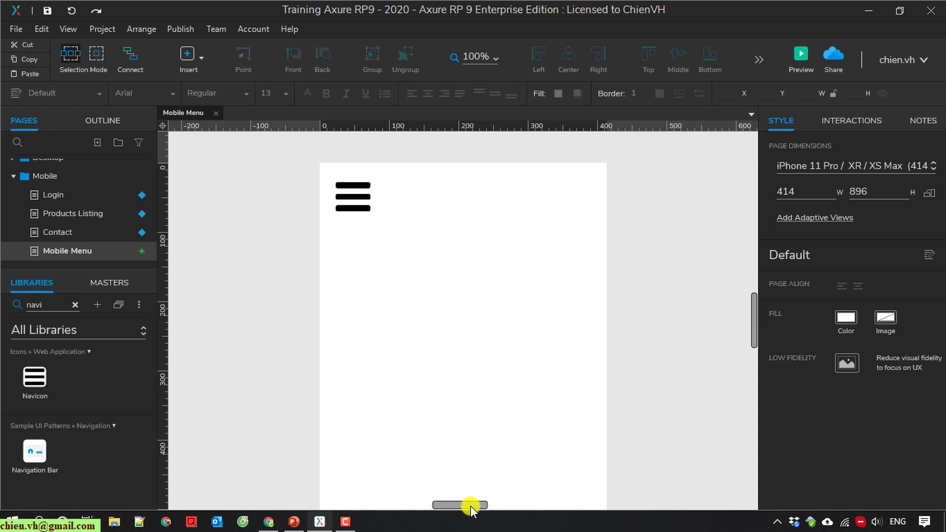
{"action": "left_click_drag", "start_coordinate": [471, 506], "coordinate": [466, 505]}
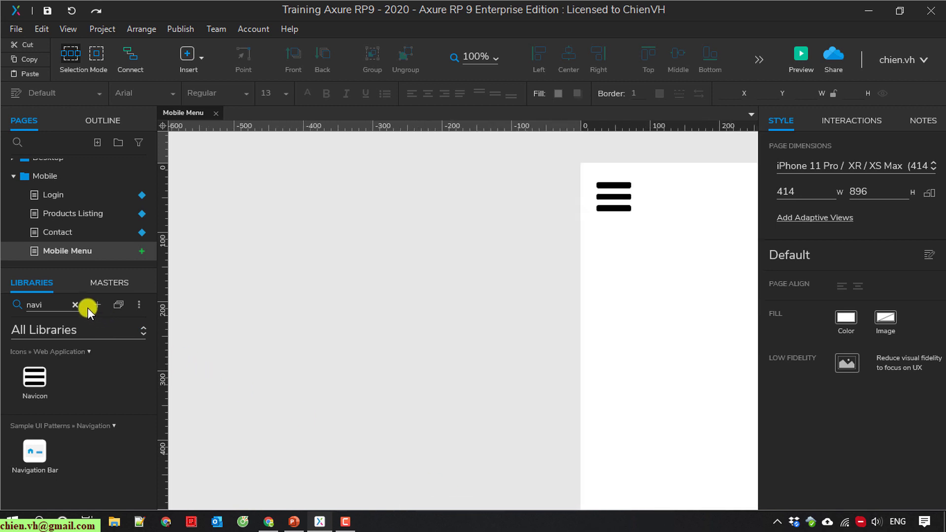
Place Box 2 left of the page and resize it to 307 x 896 at x -375, y 0
{"action": "left_click", "coordinate": [75, 305]}
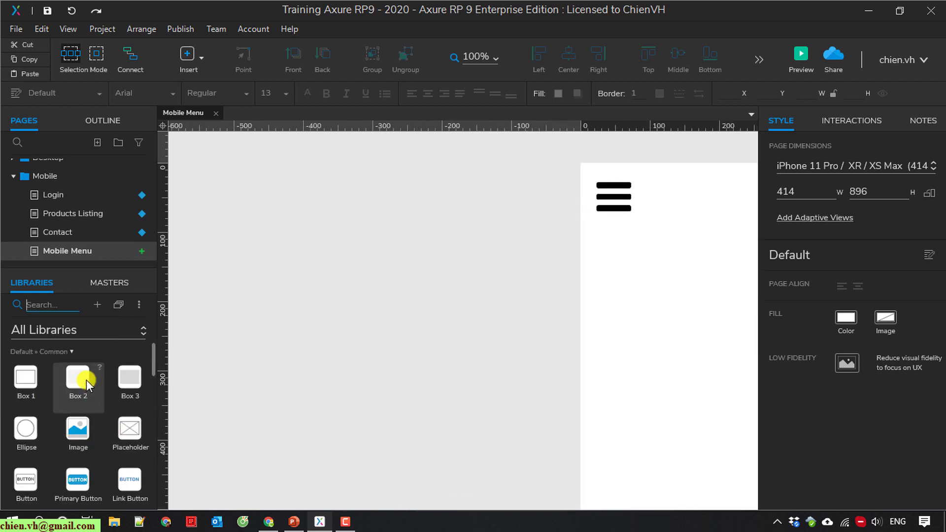
{"action": "left_click_drag", "start_coordinate": [76, 384], "coordinate": [321, 183]}
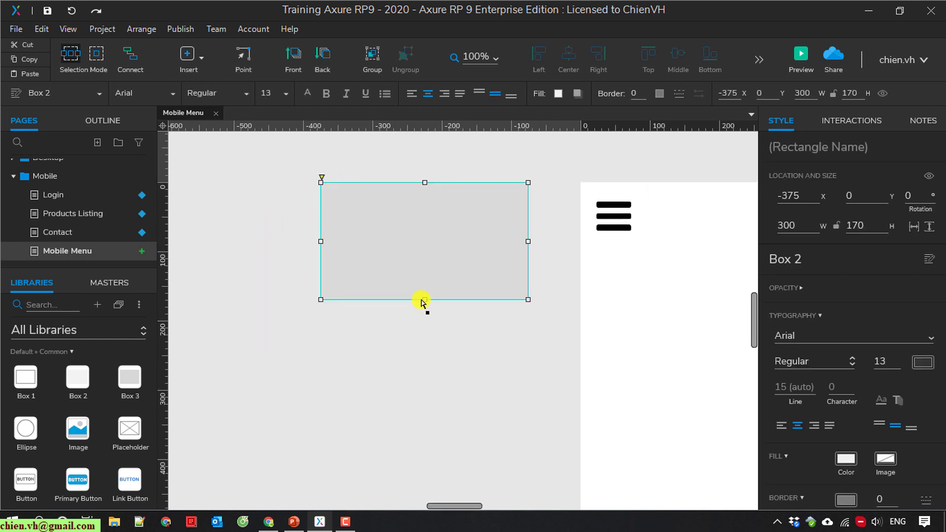
{"action": "left_click_drag", "start_coordinate": [427, 298], "coordinate": [430, 477]}
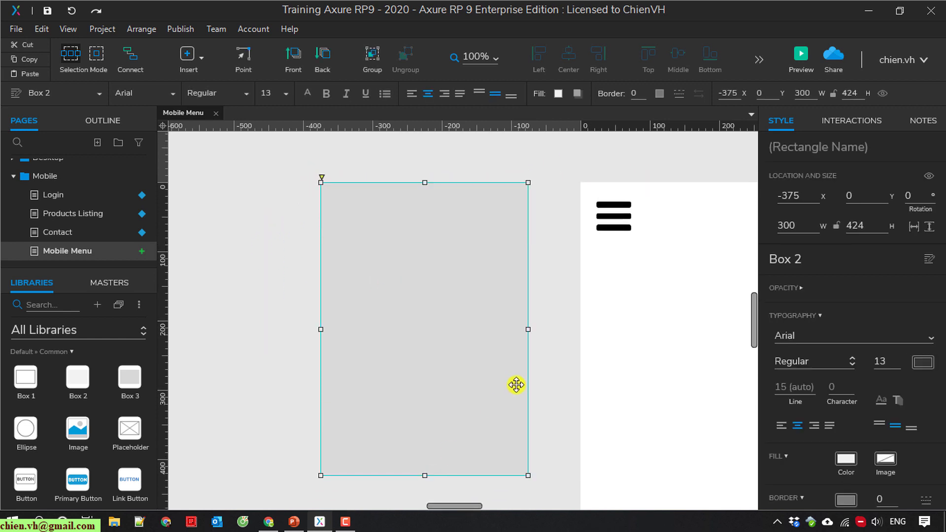
{"action": "scroll", "coordinate": [520, 318], "scroll_direction": "down", "scroll_amount": 1, "text": "ctrl"}
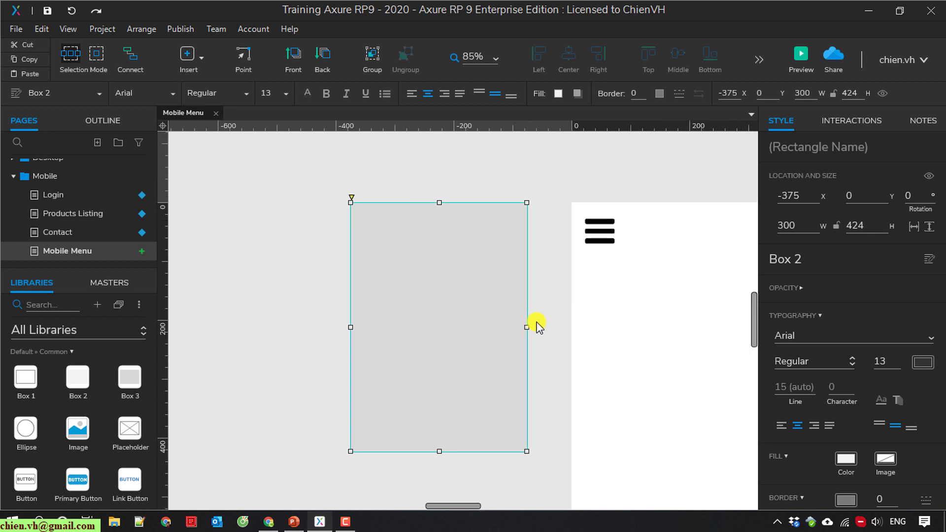
{"action": "scroll", "coordinate": [538, 322], "scroll_direction": "down", "scroll_amount": 2}
{"action": "left_click_drag", "start_coordinate": [440, 365], "coordinate": [437, 491]}
{"action": "scroll", "coordinate": [429, 422], "scroll_direction": "down", "scroll_amount": 2, "text": "ctrl"}
{"action": "scroll", "coordinate": [486, 433], "scroll_direction": "down", "scroll_amount": 1, "text": "ctrl"}
{"action": "scroll", "coordinate": [486, 433], "scroll_direction": "down", "scroll_amount": 5}
{"action": "scroll", "coordinate": [485, 420], "scroll_direction": "up", "scroll_amount": 2}
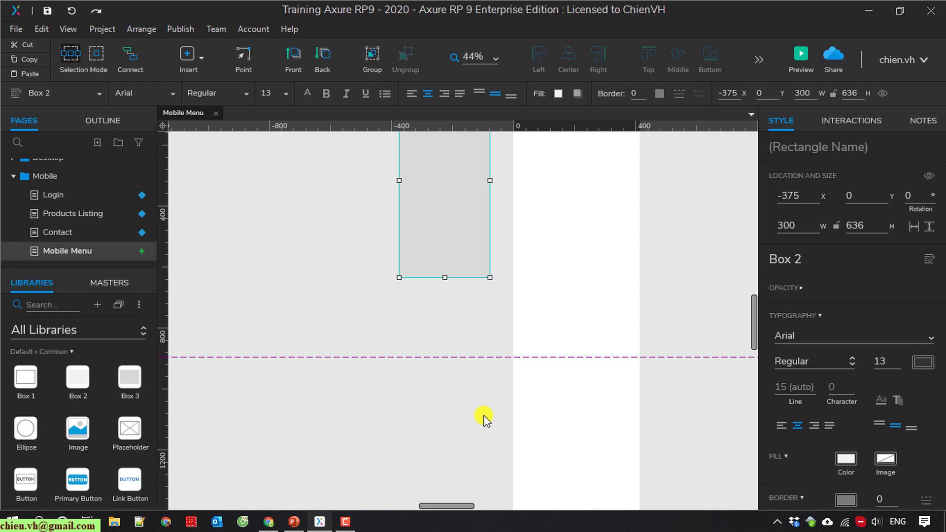
{"action": "left_click_drag", "start_coordinate": [446, 278], "coordinate": [450, 356]}
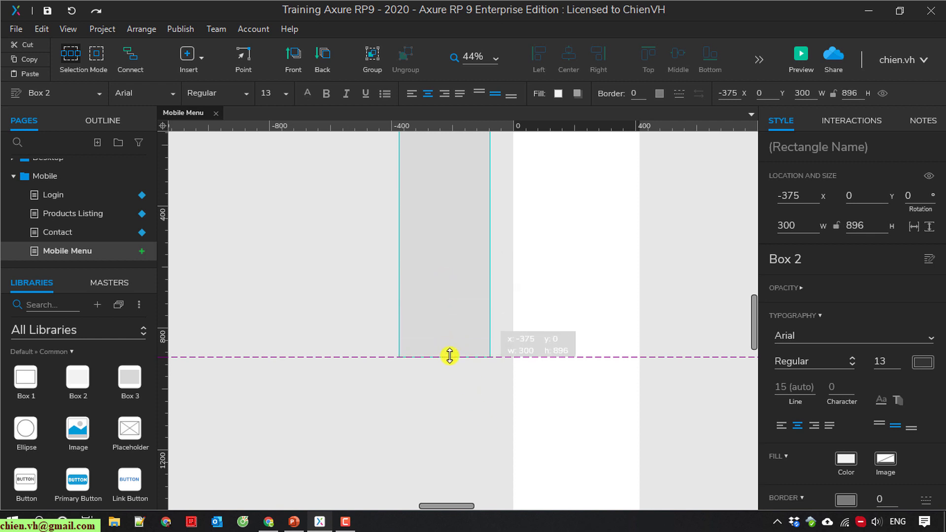
{"action": "scroll", "coordinate": [453, 369], "scroll_direction": "up", "scroll_amount": 4}
{"action": "left_click_drag", "start_coordinate": [490, 386], "coordinate": [505, 385]}
{"action": "left_click", "coordinate": [688, 318]}
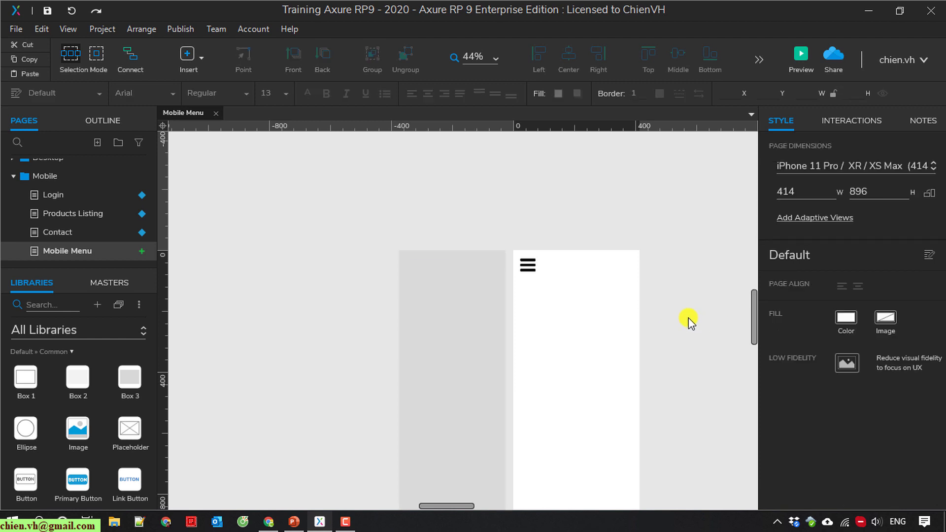
Drop a first Label onto the grey panel and change its text to 'Home'
{"action": "scroll", "coordinate": [674, 316], "scroll_direction": "up", "scroll_amount": 1}
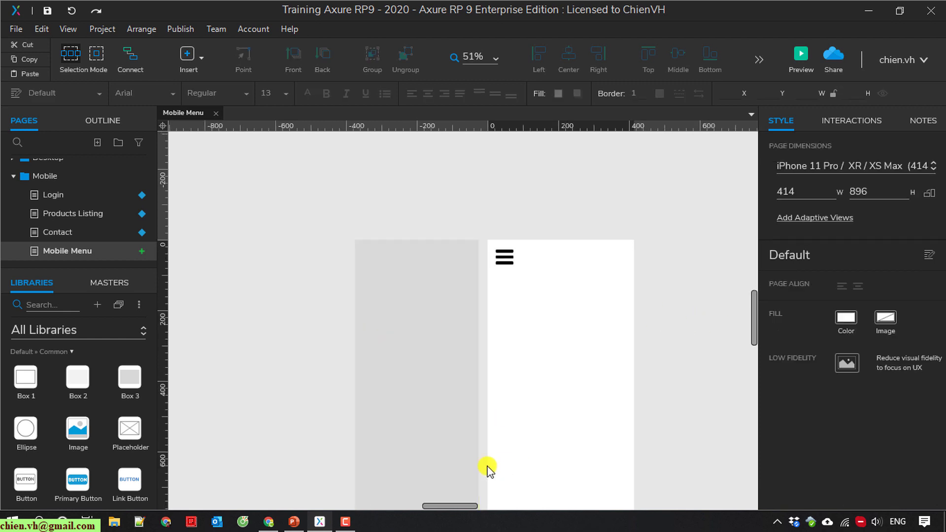
{"action": "scroll", "coordinate": [451, 506], "scroll_direction": "left", "scroll_amount": 2}
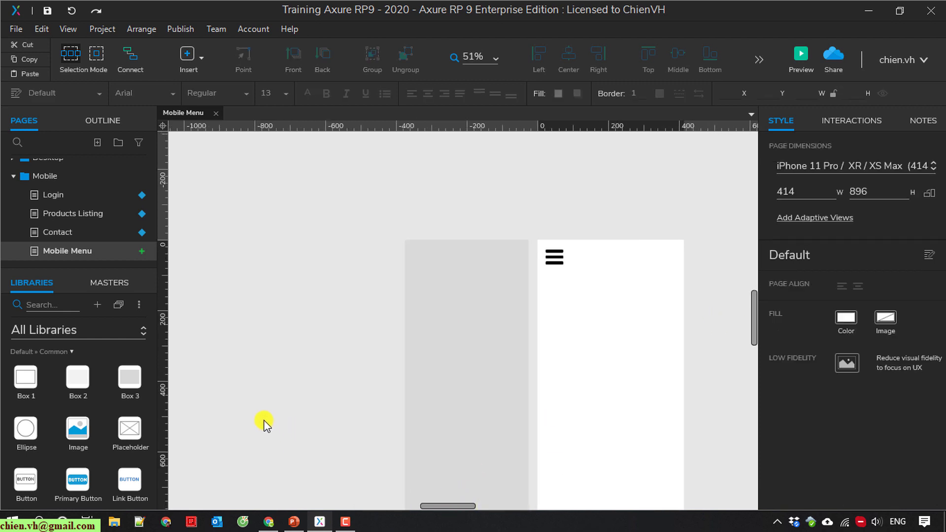
{"action": "scroll", "coordinate": [87, 429], "scroll_direction": "down", "scroll_amount": 3}
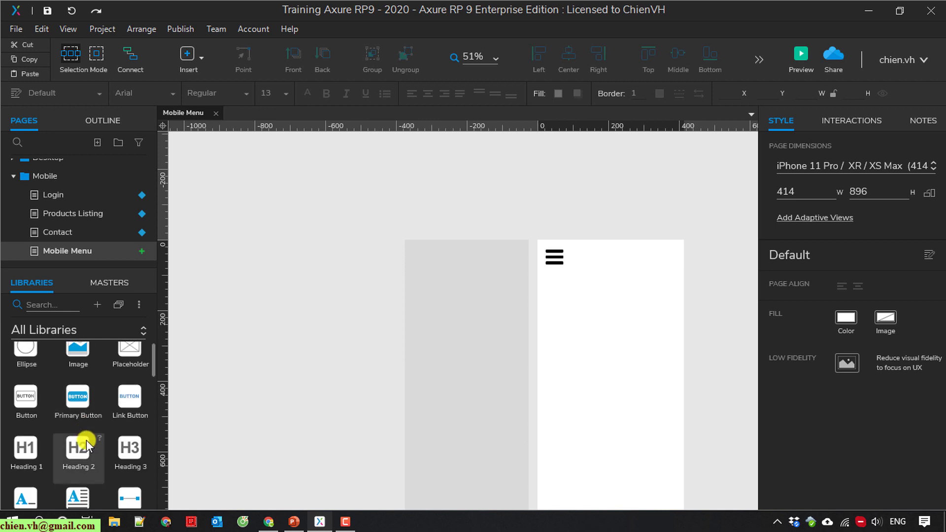
{"action": "scroll", "coordinate": [87, 445], "scroll_direction": "down", "scroll_amount": 3}
{"action": "left_click_drag", "start_coordinate": [24, 417], "coordinate": [436, 284]}
{"action": "left_click", "coordinate": [351, 316]}
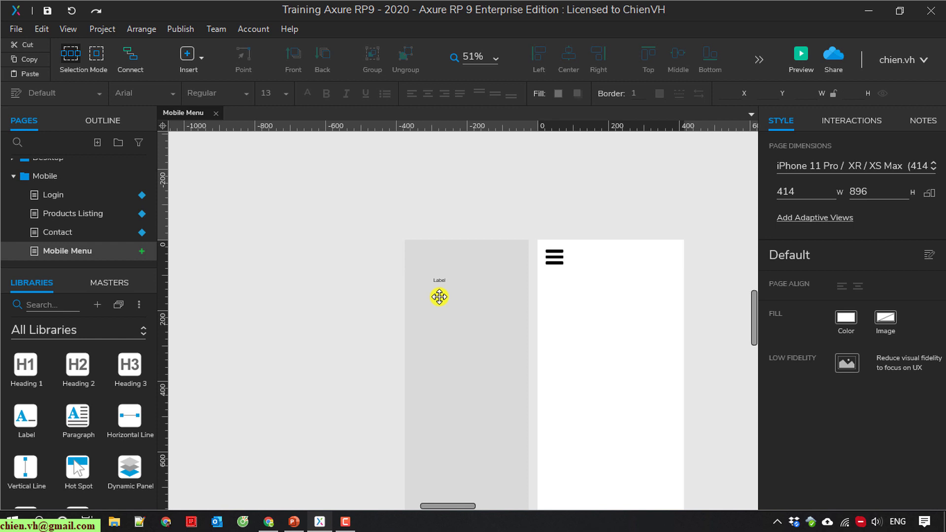
{"action": "scroll", "coordinate": [449, 333], "scroll_direction": "up", "scroll_amount": 3}
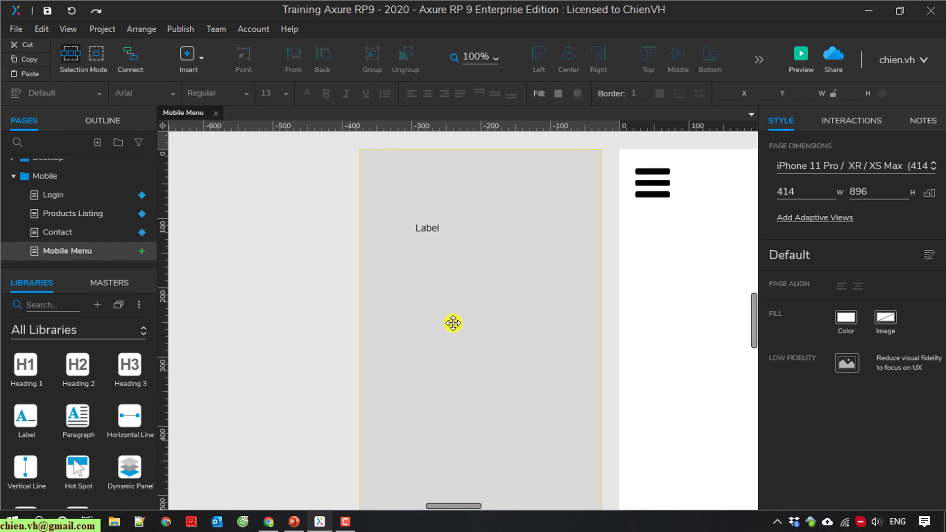
{"action": "left_click", "coordinate": [428, 230]}
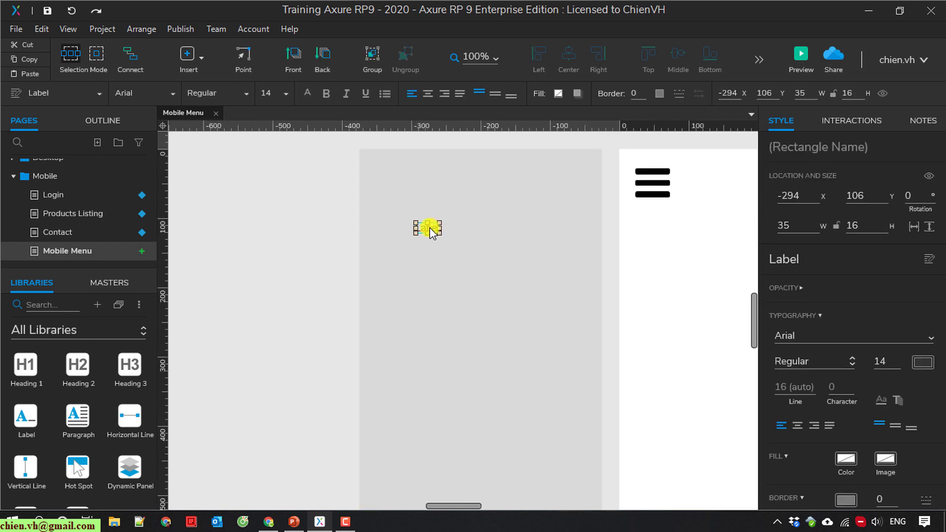
{"action": "right_click", "coordinate": [430, 230]}
{"action": "left_click", "coordinate": [480, 246]}
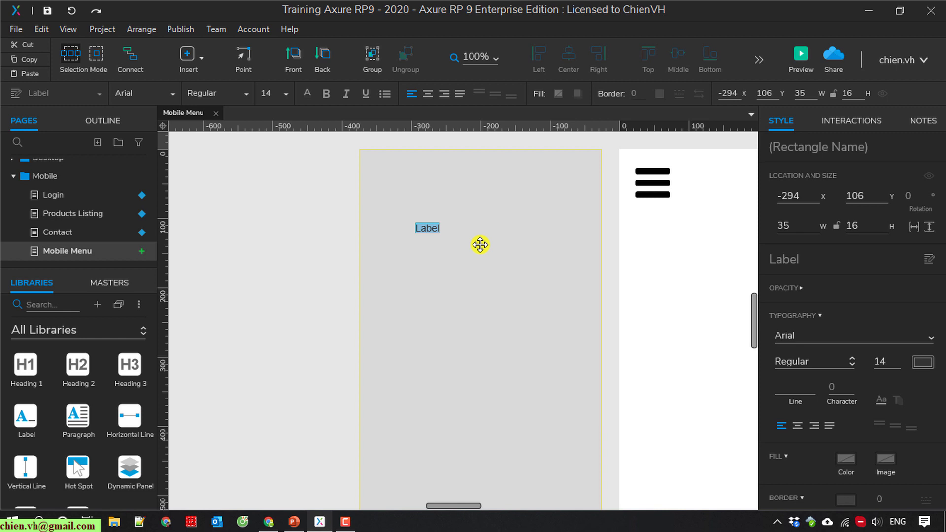
{"action": "type", "text": "Home"}
{"action": "left_click", "coordinate": [450, 274]}
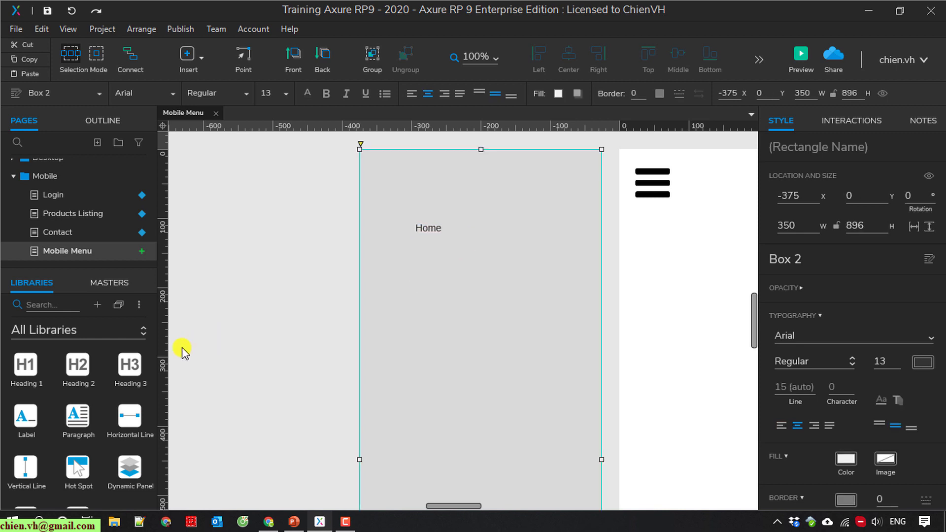
Stack five more Label widgets down the grey panel below Home
{"action": "left_click_drag", "start_coordinate": [33, 420], "coordinate": [415, 259]}
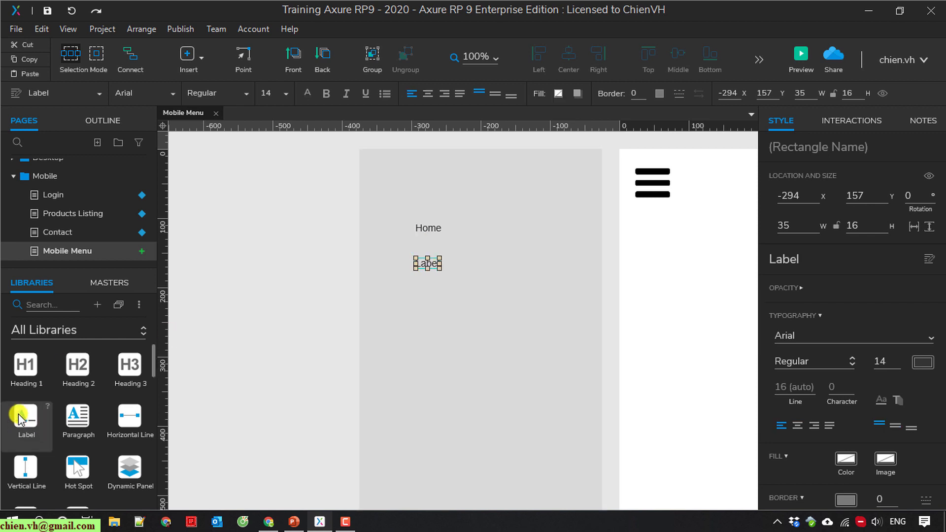
{"action": "left_click_drag", "start_coordinate": [24, 417], "coordinate": [427, 268]}
{"action": "left_click", "coordinate": [302, 313]}
{"action": "left_click_drag", "start_coordinate": [429, 301], "coordinate": [429, 300]}
{"action": "left_click", "coordinate": [302, 330]}
{"action": "left_click_drag", "start_coordinate": [24, 416], "coordinate": [416, 332]}
{"action": "left_click", "coordinate": [288, 348]}
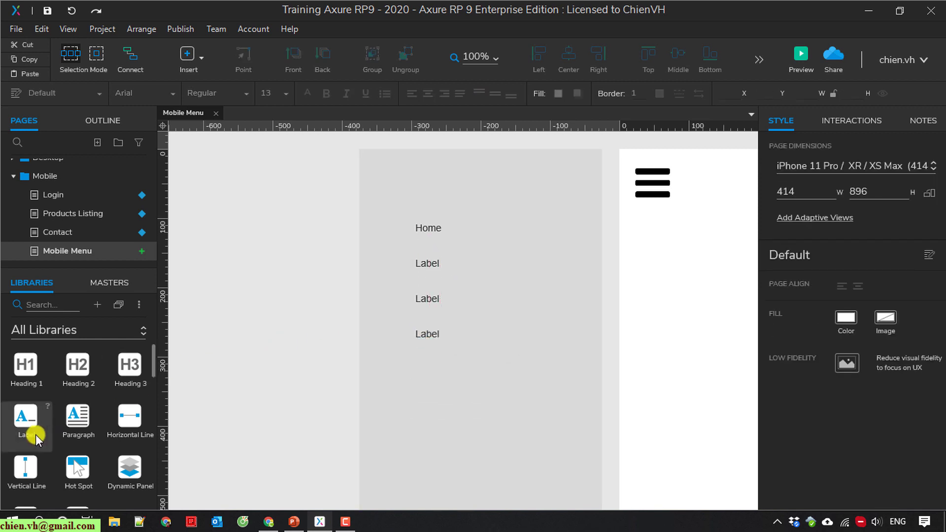
{"action": "left_click_drag", "start_coordinate": [28, 418], "coordinate": [417, 370]}
{"action": "left_click", "coordinate": [277, 370]}
{"action": "left_click_drag", "start_coordinate": [29, 433], "coordinate": [415, 399]}
{"action": "left_click", "coordinate": [293, 400]}
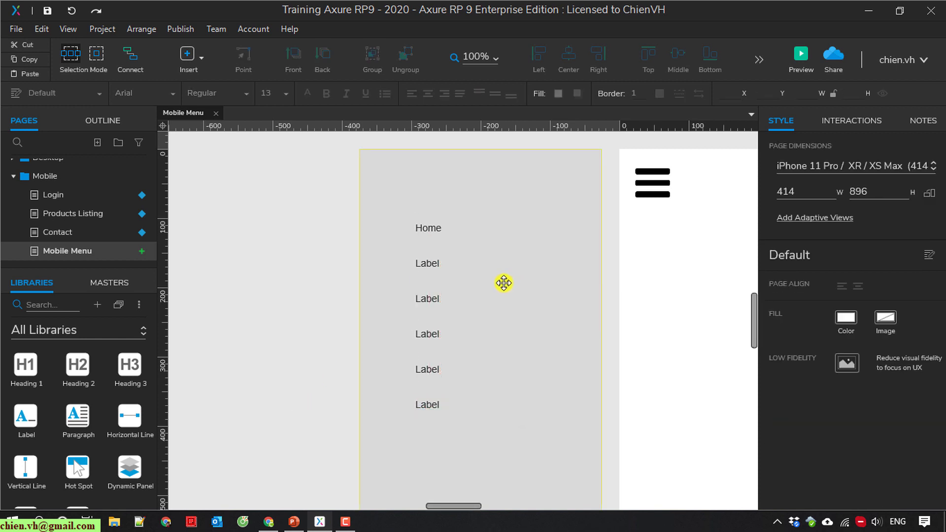
Rename the second label 'Introduction' and the third 'Products'
{"action": "left_click", "coordinate": [431, 263]}
{"action": "right_click", "coordinate": [429, 263]}
{"action": "left_click", "coordinate": [479, 244]}
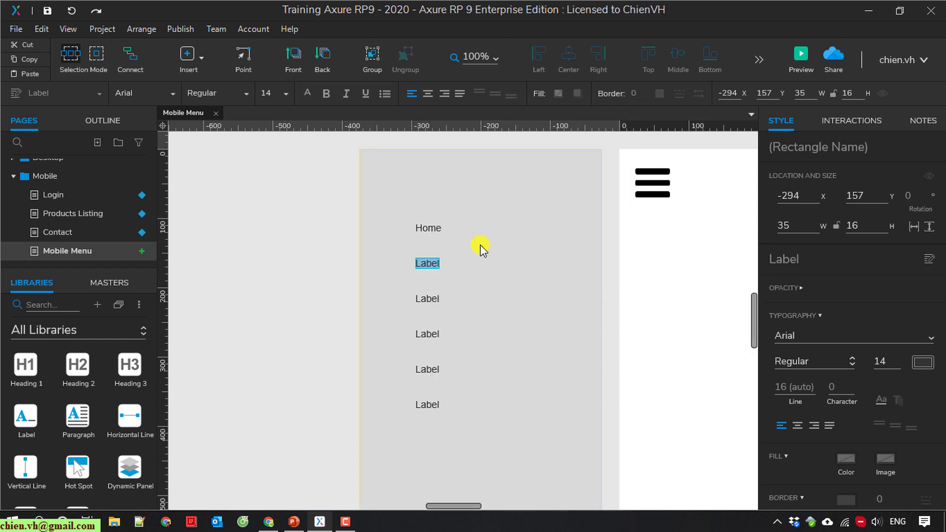
{"action": "key", "text": "BackSpace"}
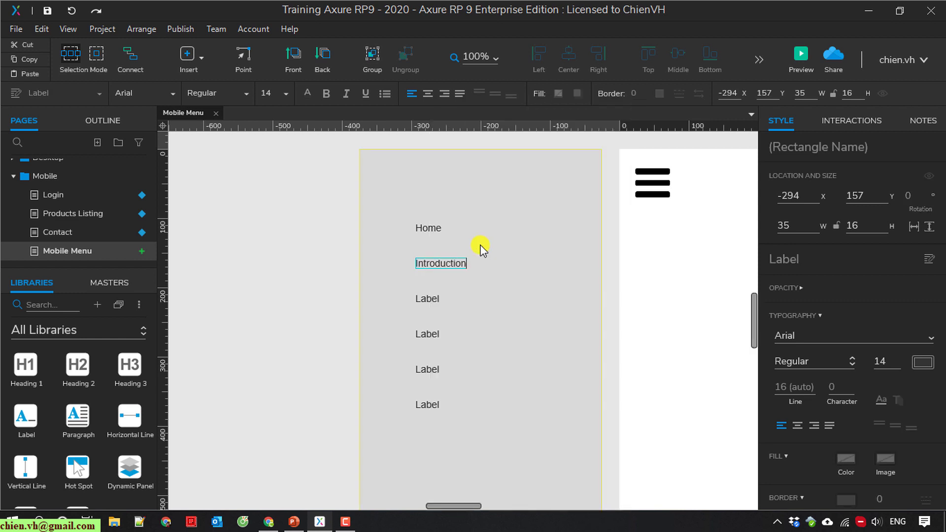
{"action": "left_click", "coordinate": [427, 299]}
{"action": "right_click", "coordinate": [428, 298]}
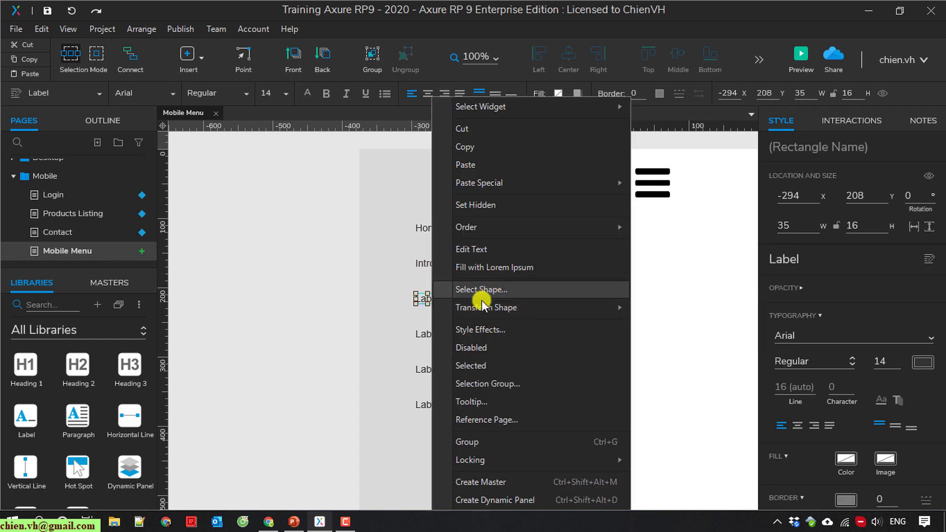
{"action": "left_click", "coordinate": [480, 249]}
{"action": "type", "text": "Products"}
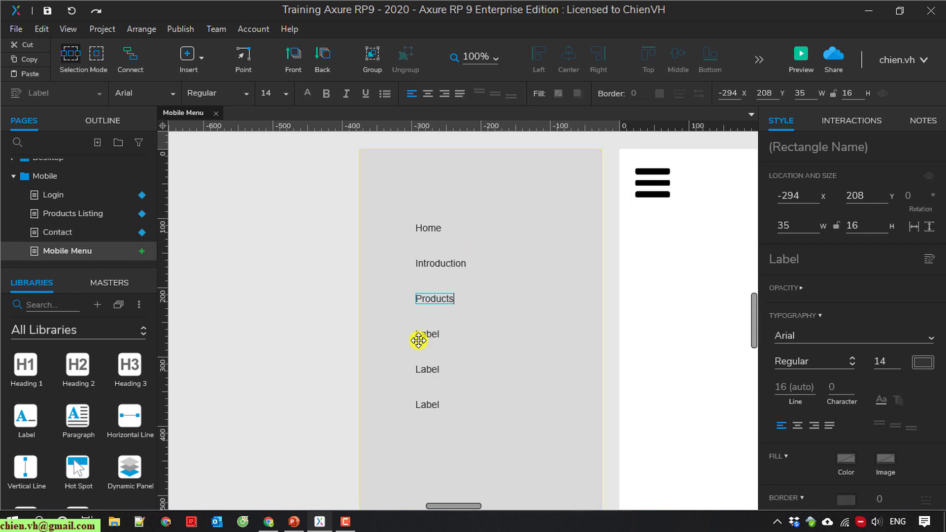
Rename the remaining labels 'News', 'Services' and 'Contact Us'
{"action": "left_click", "coordinate": [424, 335]}
{"action": "right_click", "coordinate": [424, 334]}
{"action": "left_click", "coordinate": [477, 249]}
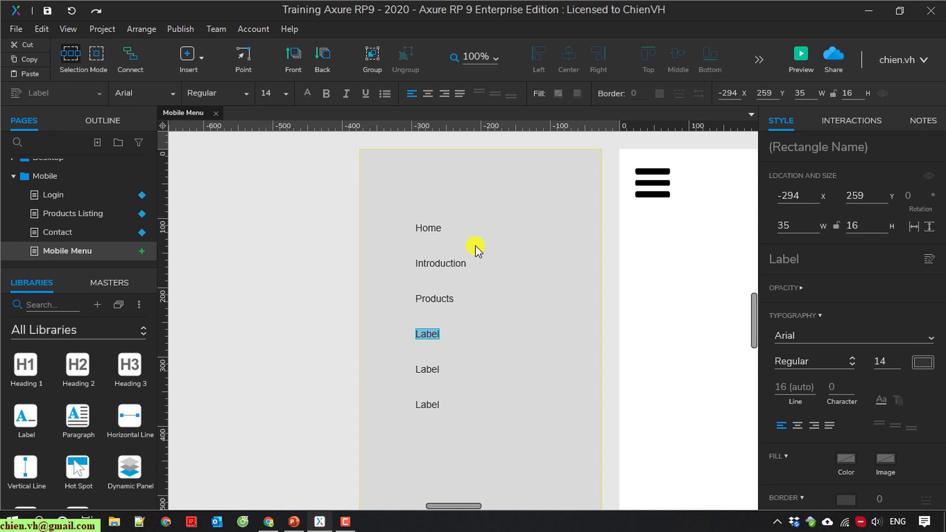
{"action": "type", "text": "News"}
{"action": "left_click", "coordinate": [433, 371]}
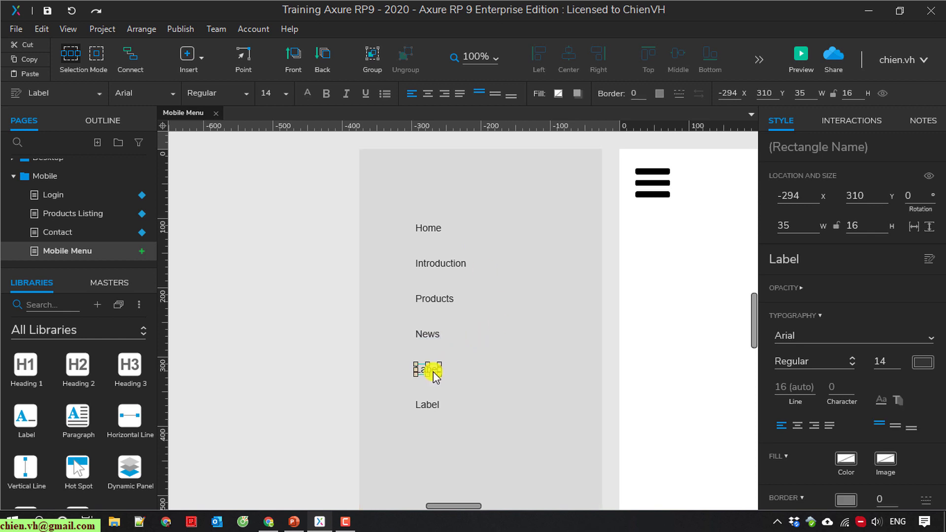
{"action": "right_click", "coordinate": [433, 371]}
{"action": "left_click", "coordinate": [478, 245]}
{"action": "type", "text": "Services"}
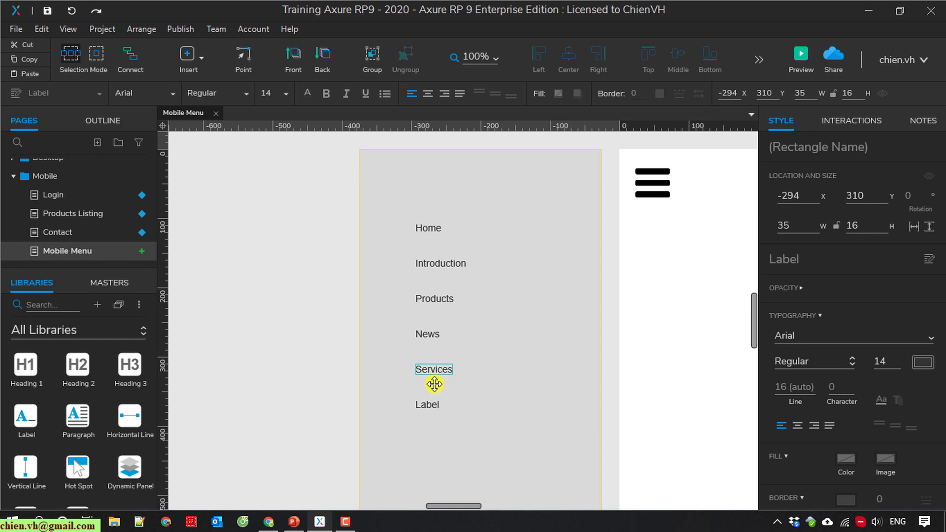
{"action": "left_click", "coordinate": [428, 405]}
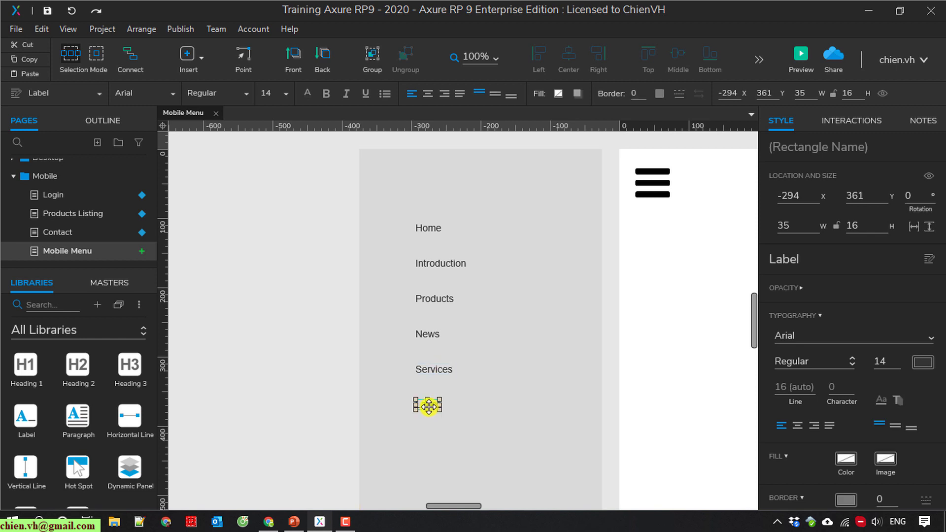
{"action": "right_click", "coordinate": [427, 406]}
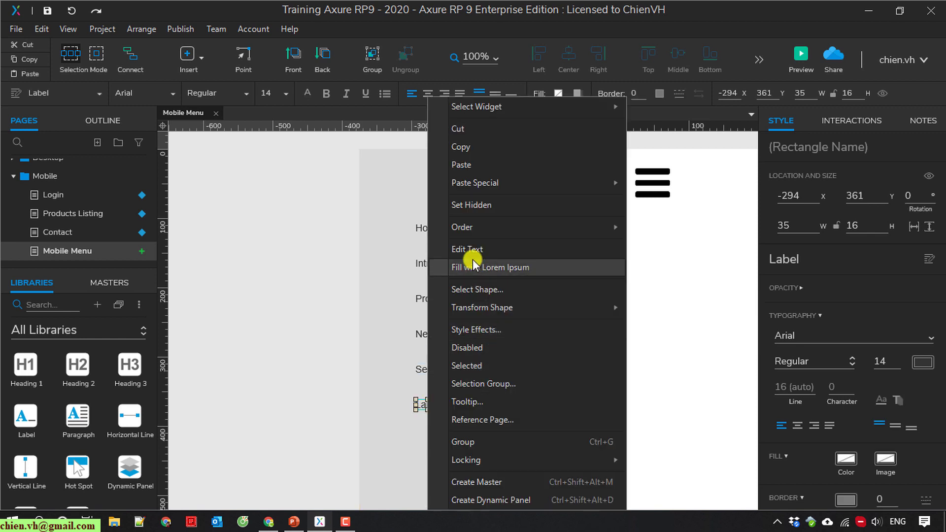
{"action": "left_click", "coordinate": [468, 248]}
{"action": "type", "text": "Contact Us"}
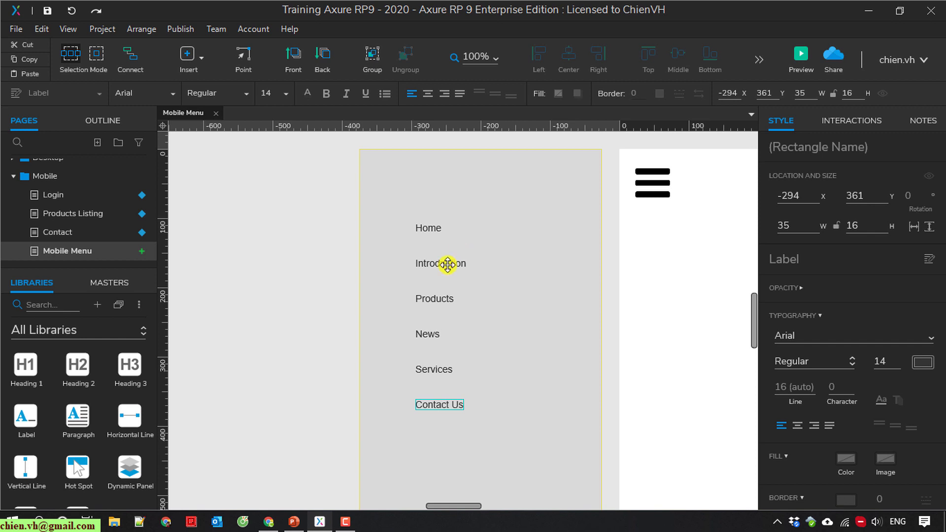
{"action": "left_click", "coordinate": [307, 332]}
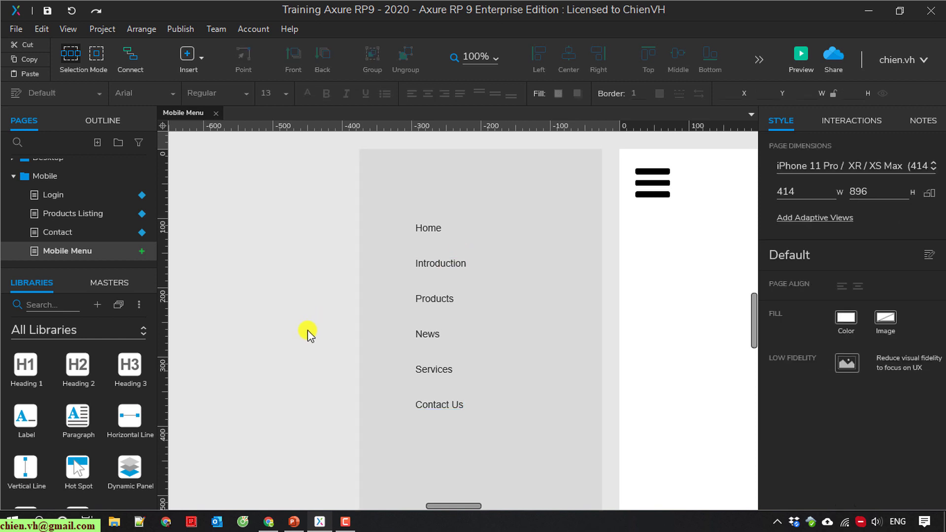
Add a seventh label below Contact Us and name it 'Settings'
{"action": "scroll", "coordinate": [308, 331], "scroll_direction": "down", "scroll_amount": 3}
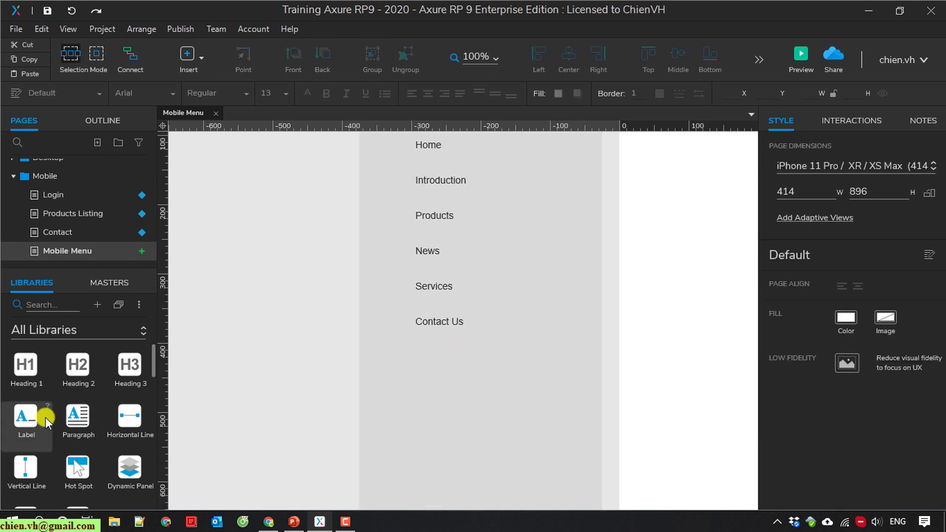
{"action": "left_click_drag", "start_coordinate": [25, 416], "coordinate": [417, 356]}
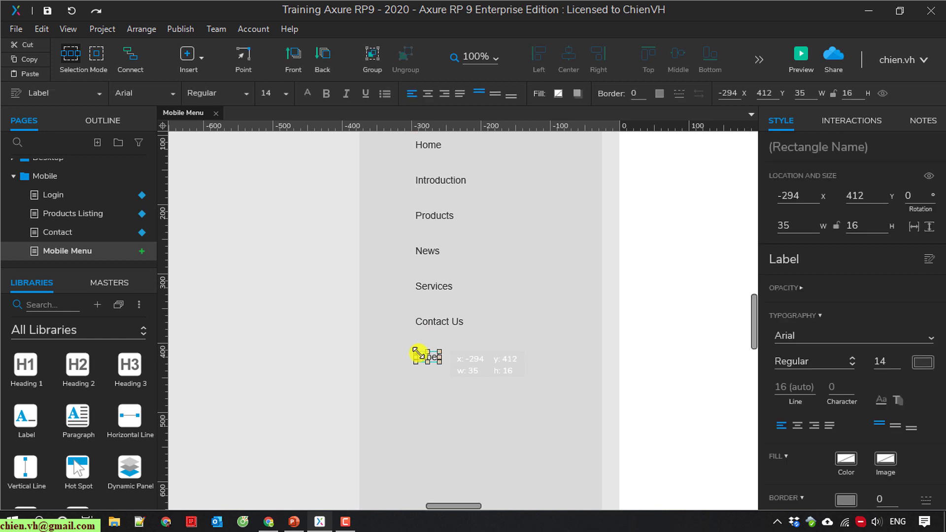
{"action": "right_click", "coordinate": [420, 356]}
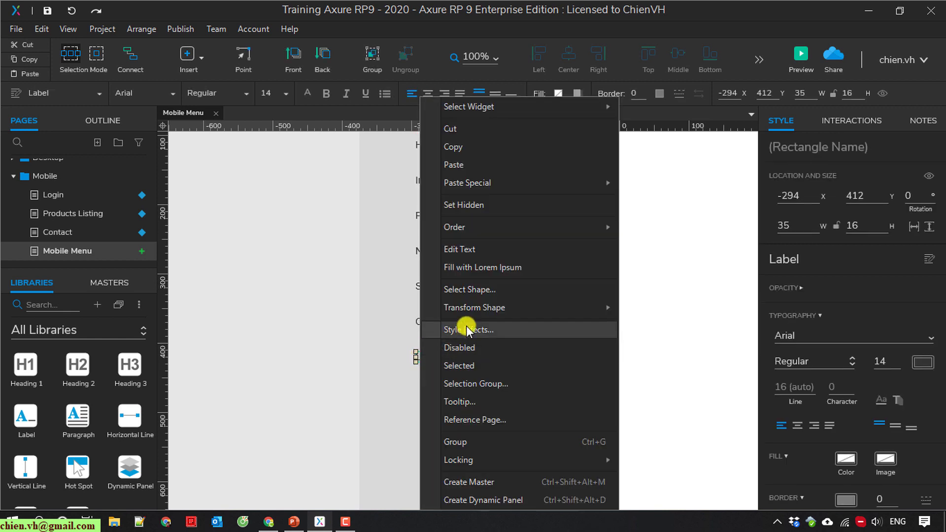
{"action": "left_click", "coordinate": [466, 246]}
{"action": "type", "text": "Settings"}
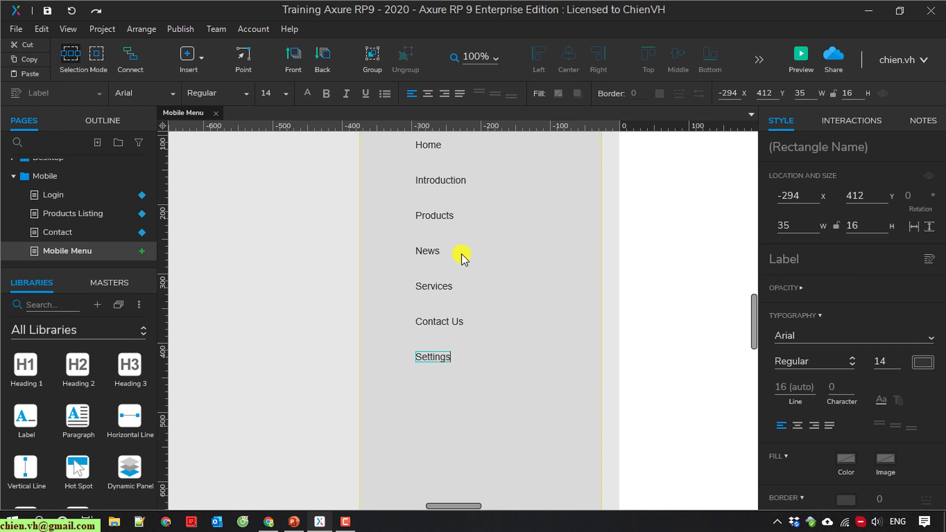
{"action": "left_click", "coordinate": [641, 300]}
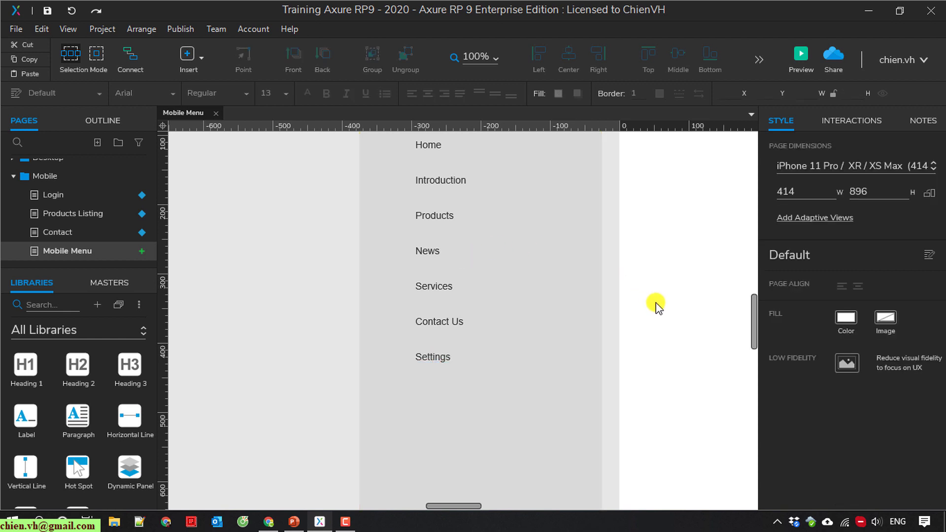
{"action": "scroll", "coordinate": [651, 306], "scroll_direction": "up", "scroll_amount": 3}
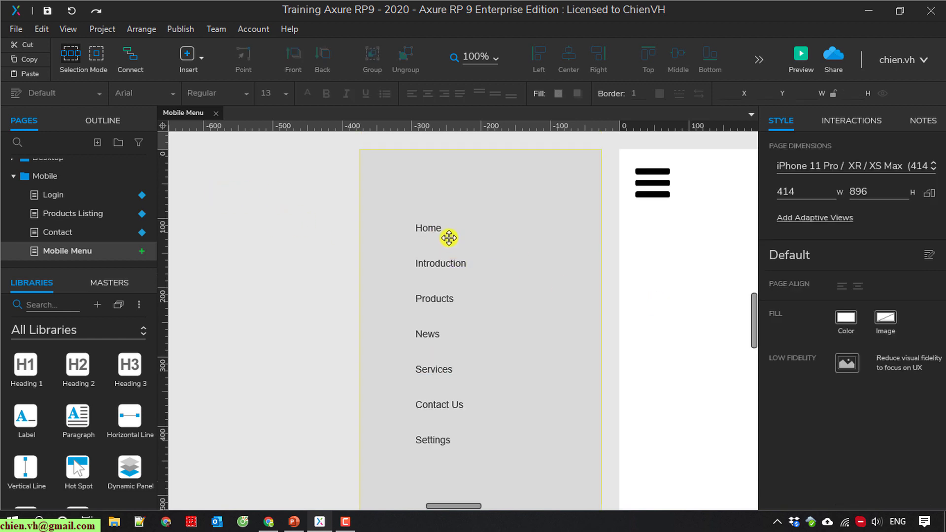
Select all seven menu labels and change their text colour to navy blue
{"action": "left_click", "coordinate": [433, 230]}
{"action": "left_click", "coordinate": [443, 267], "text": "ctrl"}
{"action": "left_click", "coordinate": [441, 298], "text": "ctrl"}
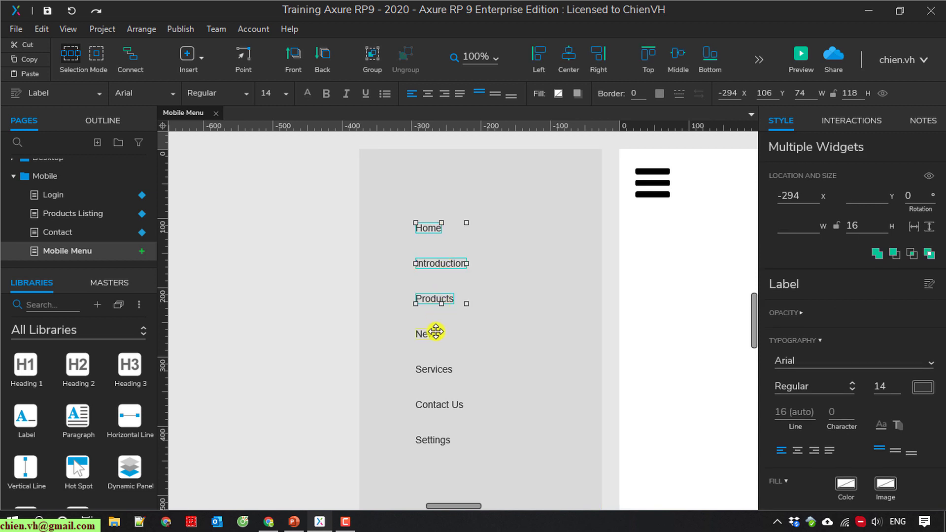
{"action": "left_click", "coordinate": [432, 334], "text": "ctrl"}
{"action": "left_click", "coordinate": [440, 369], "text": "ctrl"}
{"action": "left_click", "coordinate": [443, 407], "text": "ctrl"}
{"action": "left_click", "coordinate": [436, 441], "text": "ctrl"}
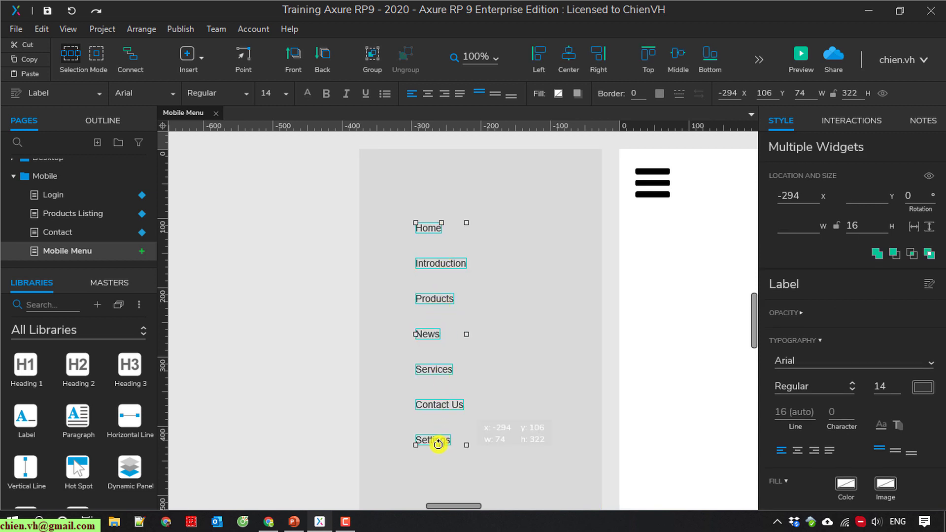
{"action": "left_click", "coordinate": [922, 387]}
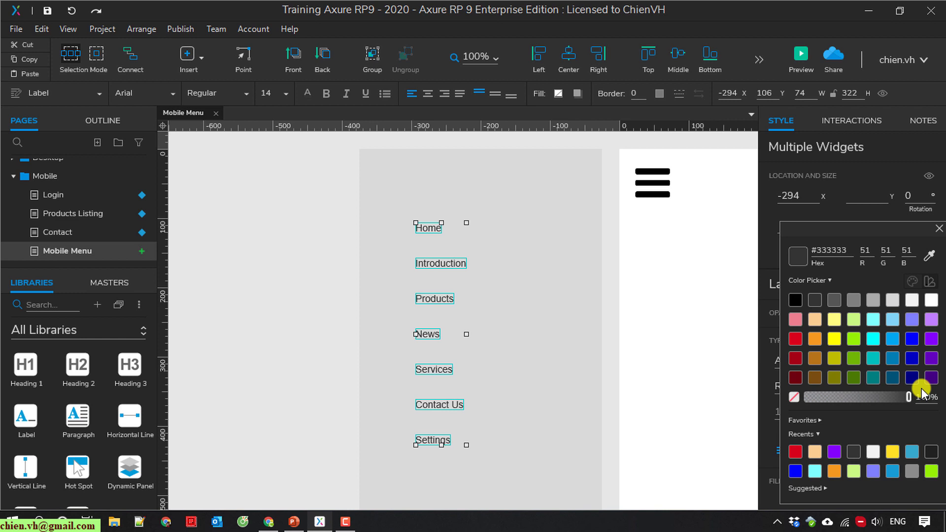
{"action": "left_click", "coordinate": [911, 378]}
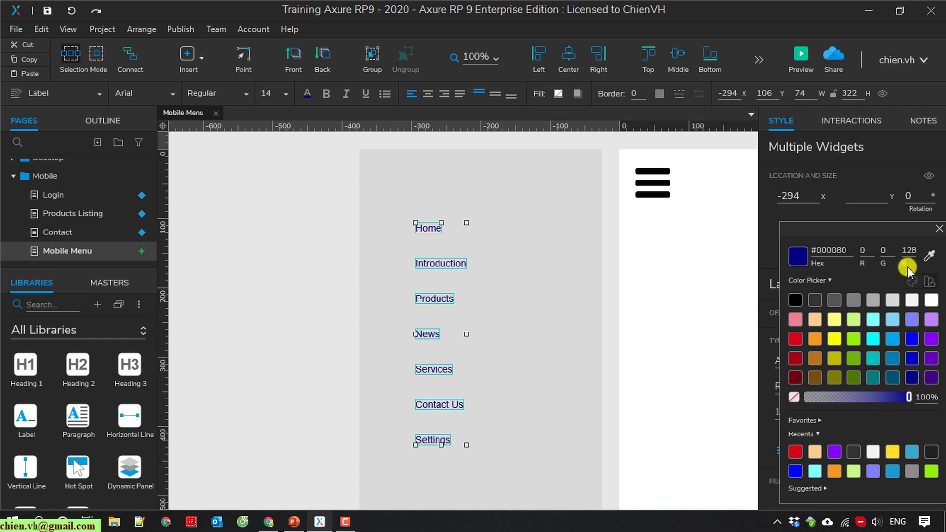
{"action": "left_click", "coordinate": [935, 229]}
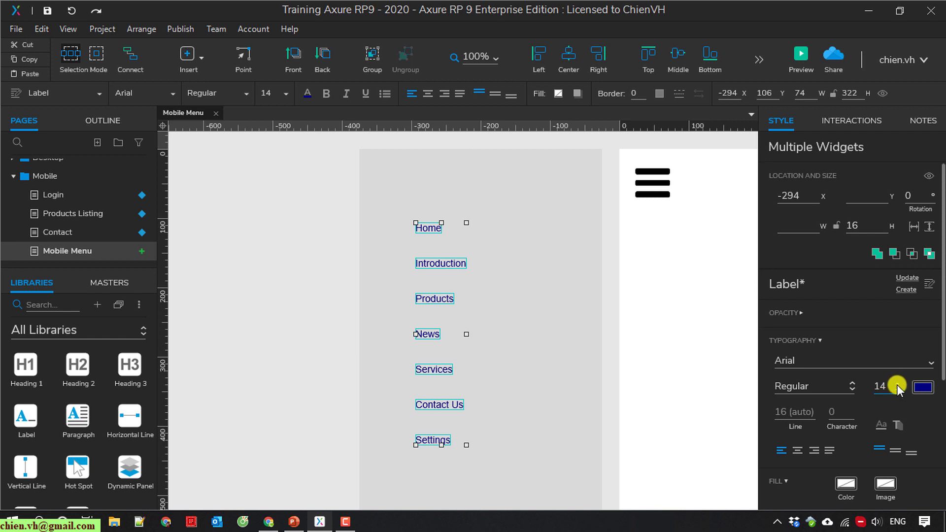
Increase the selected labels' font size to 20
{"action": "left_click", "coordinate": [897, 384]}
{"action": "left_click", "coordinate": [897, 384]}
{"action": "left_click", "coordinate": [897, 384]}
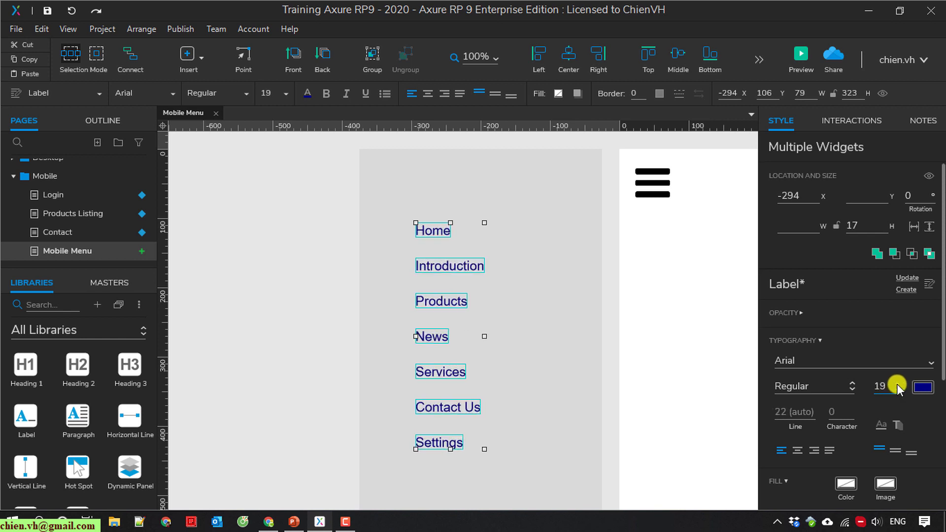
{"action": "scroll", "coordinate": [897, 390], "scroll_direction": "up", "scroll_amount": 1}
{"action": "left_click", "coordinate": [641, 368]}
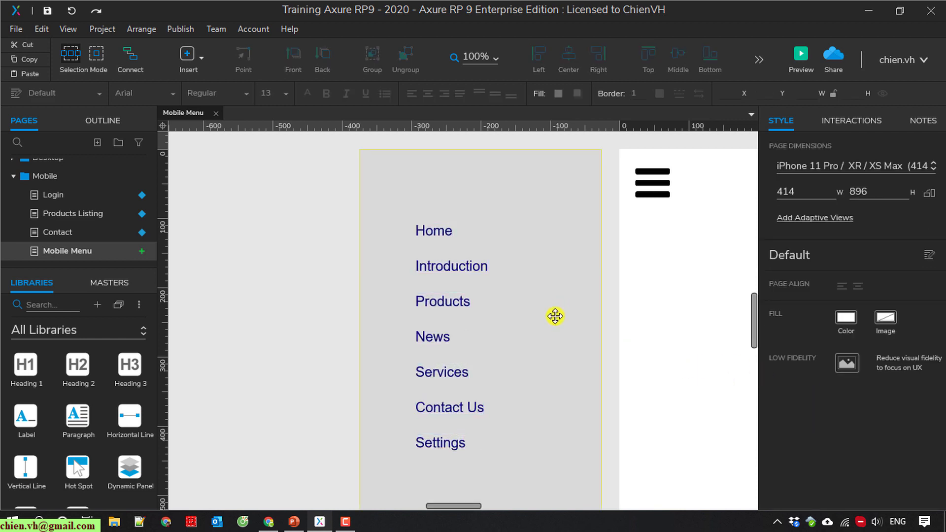
Select only the seven labels and move them up-left to x -305, y 78
{"action": "scroll", "coordinate": [552, 319], "scroll_direction": "down", "scroll_amount": 3}
{"action": "scroll", "coordinate": [549, 324], "scroll_direction": "up", "scroll_amount": 3}
{"action": "scroll", "coordinate": [572, 312], "scroll_direction": "down", "scroll_amount": 1}
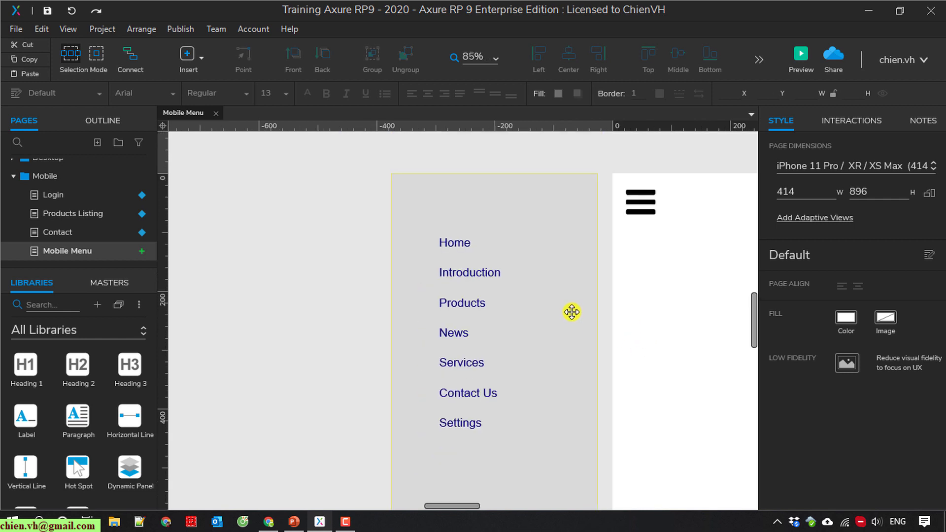
{"action": "left_click_drag", "start_coordinate": [252, 213], "coordinate": [532, 471]}
{"action": "left_click", "coordinate": [564, 368], "text": "ctrl"}
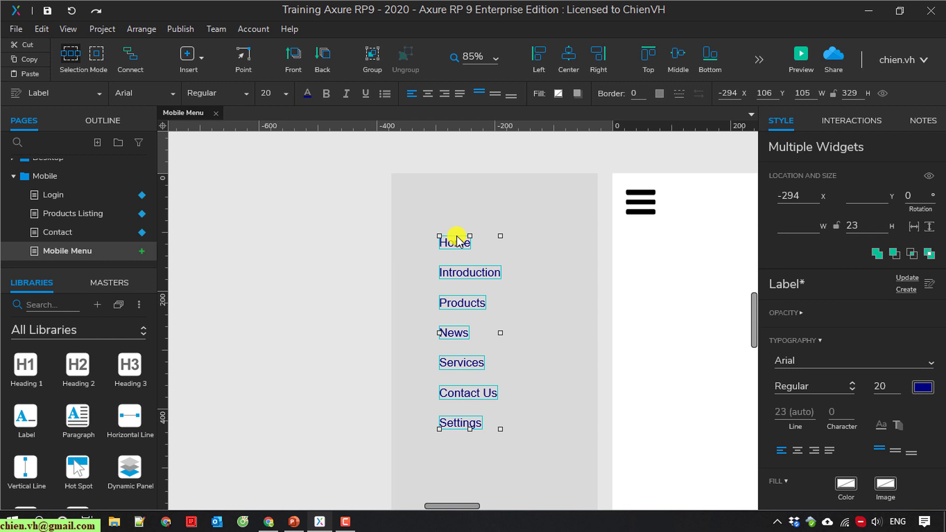
{"action": "left_click_drag", "start_coordinate": [457, 236], "coordinate": [452, 227]}
Search 'clos' and place a 28 x 28 Close icon at the grey panel's top-right corner
{"action": "left_click", "coordinate": [654, 240]}
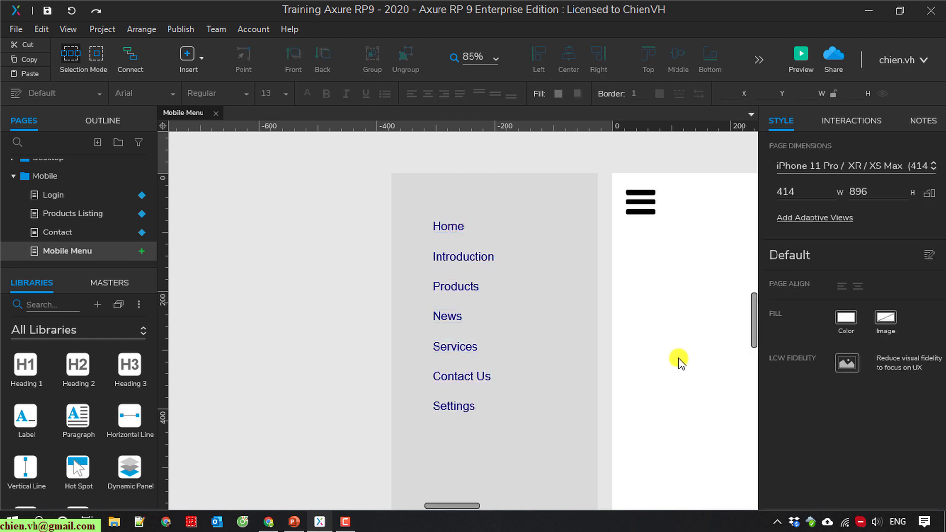
{"action": "left_click", "coordinate": [585, 183]}
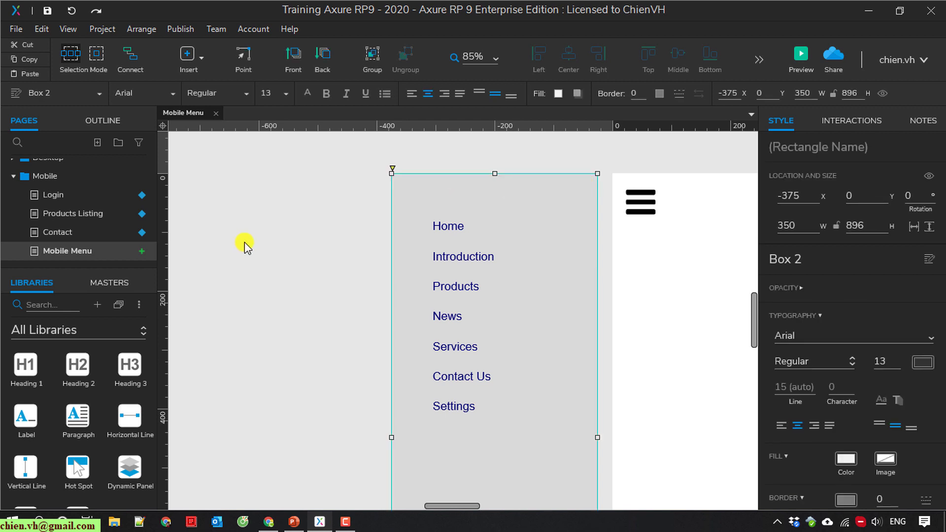
{"action": "left_click", "coordinate": [179, 264]}
{"action": "type", "text": "close"}
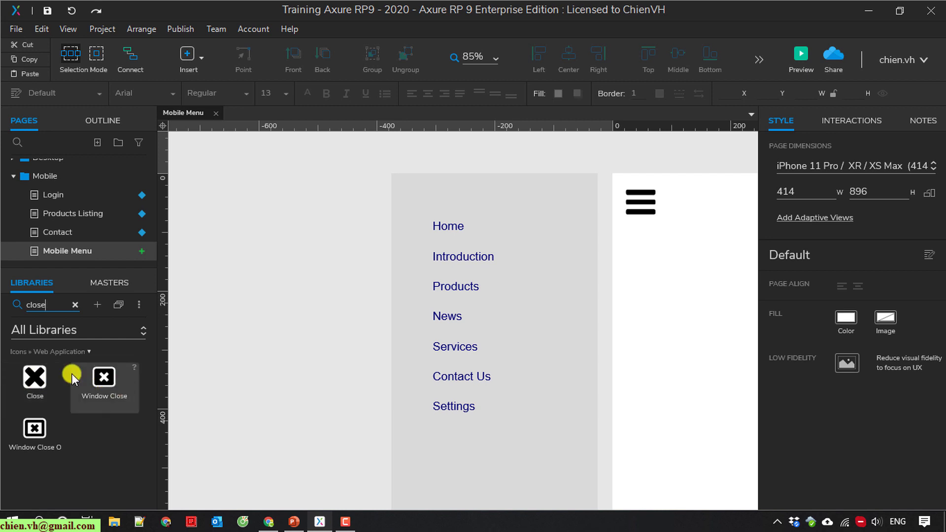
{"action": "left_click_drag", "start_coordinate": [61, 376], "coordinate": [583, 180]}
{"action": "left_click", "coordinate": [642, 254]}
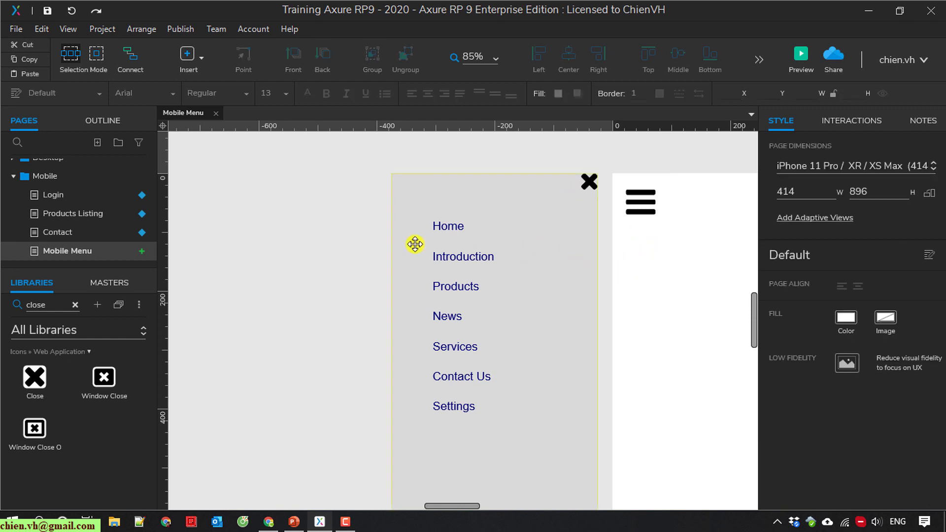
{"action": "left_click", "coordinate": [560, 231]}
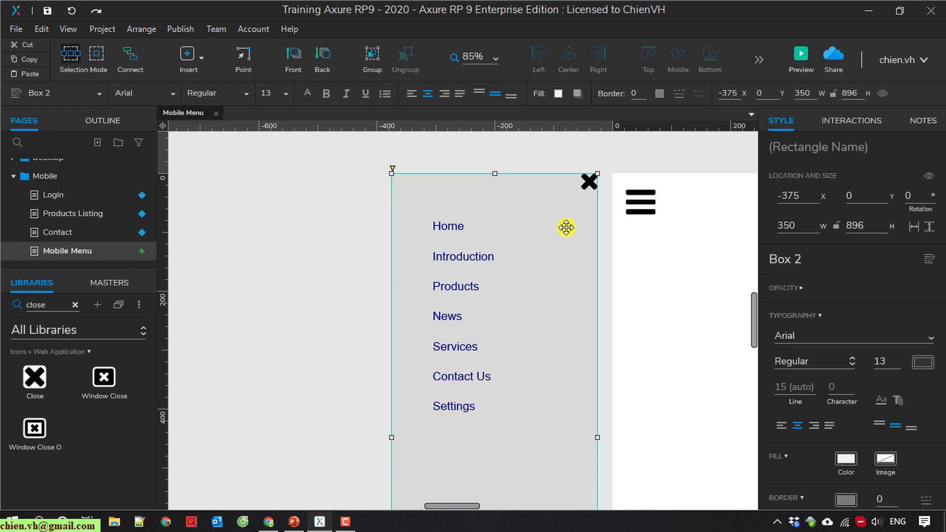
Select the grey box, seven labels and Close icon together and Group them
{"action": "left_click", "coordinate": [313, 231]}
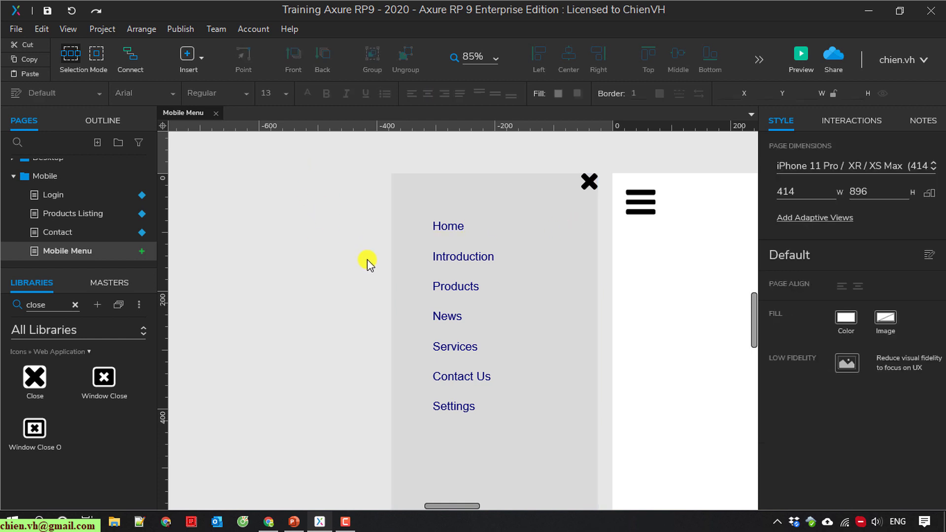
{"action": "scroll", "coordinate": [636, 414], "scroll_direction": "down", "scroll_amount": 2}
{"action": "scroll", "coordinate": [397, 304], "scroll_direction": "up", "scroll_amount": 2}
{"action": "left_click_drag", "start_coordinate": [325, 161], "coordinate": [570, 451]}
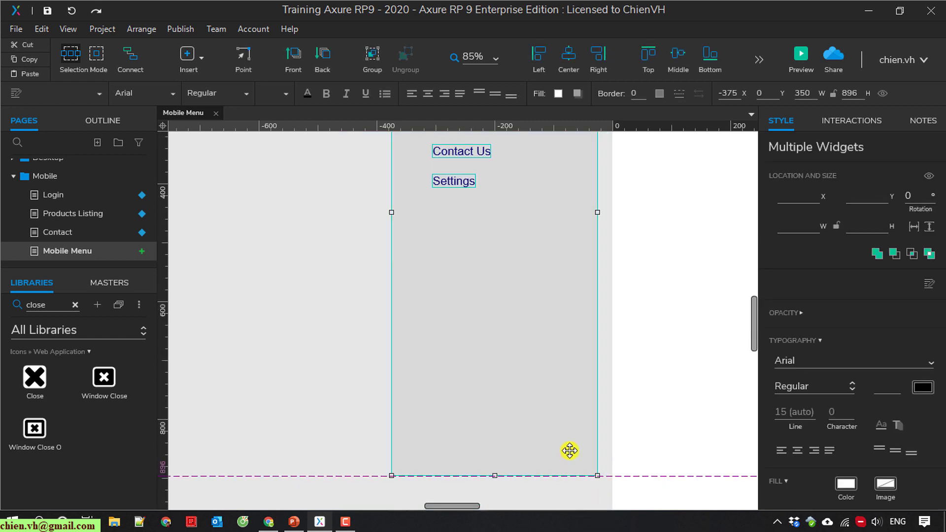
{"action": "scroll", "coordinate": [570, 451], "scroll_direction": "up", "scroll_amount": 4}
{"action": "scroll", "coordinate": [583, 412], "scroll_direction": "down", "scroll_amount": 1}
{"action": "right_click", "coordinate": [543, 274]}
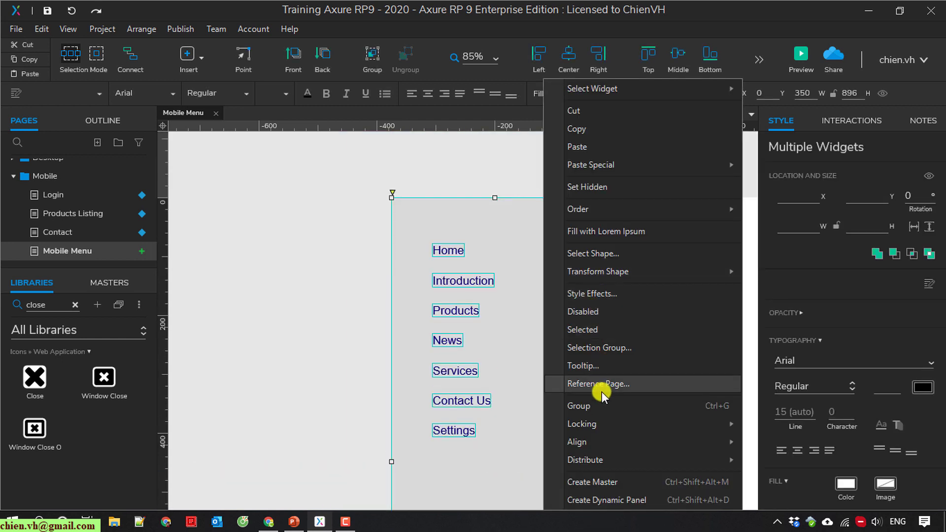
{"action": "left_click", "coordinate": [593, 406]}
{"action": "left_click", "coordinate": [356, 307]}
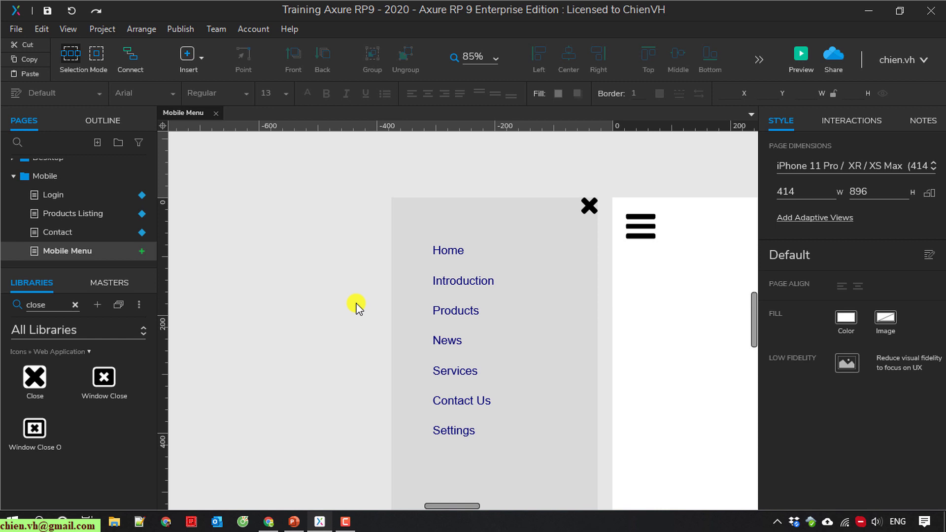
{"action": "scroll", "coordinate": [356, 306], "scroll_direction": "down", "scroll_amount": 2}
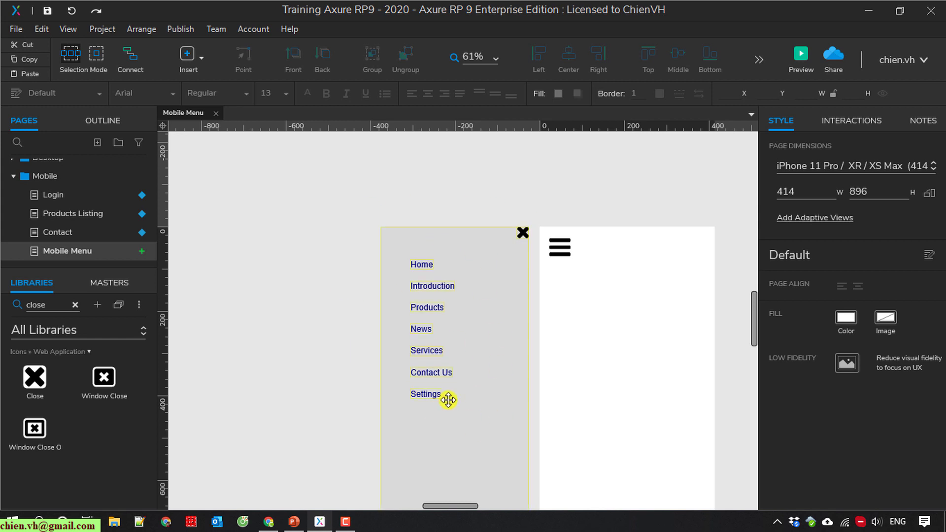
Move the menu group onto the white mobile page below the hamburger icon
{"action": "scroll", "coordinate": [452, 406], "scroll_direction": "down", "scroll_amount": 3}
{"action": "scroll", "coordinate": [452, 406], "scroll_direction": "up", "scroll_amount": 3}
{"action": "left_click_drag", "start_coordinate": [450, 243], "coordinate": [617, 285]}
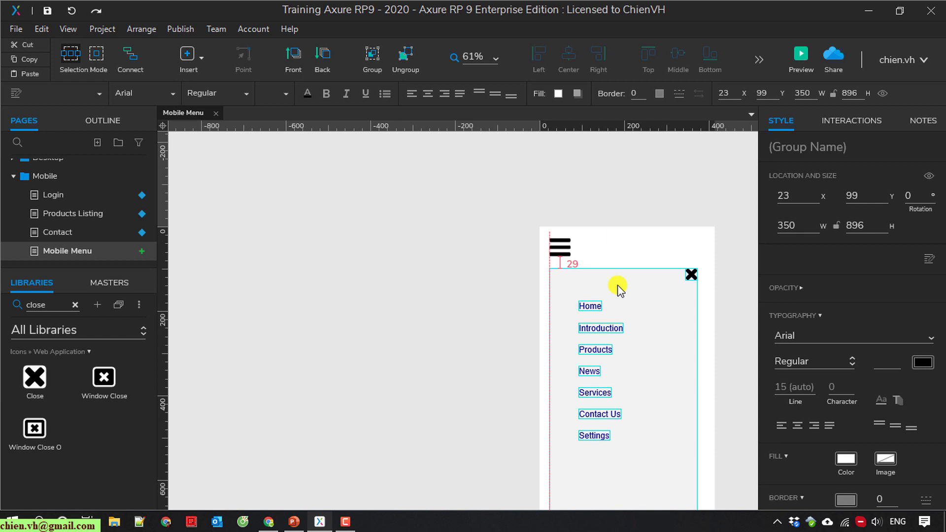
{"action": "left_click", "coordinate": [472, 268]}
Name the menu group 'Mobile Nav'
{"action": "scroll", "coordinate": [472, 267], "scroll_direction": "down", "scroll_amount": 3}
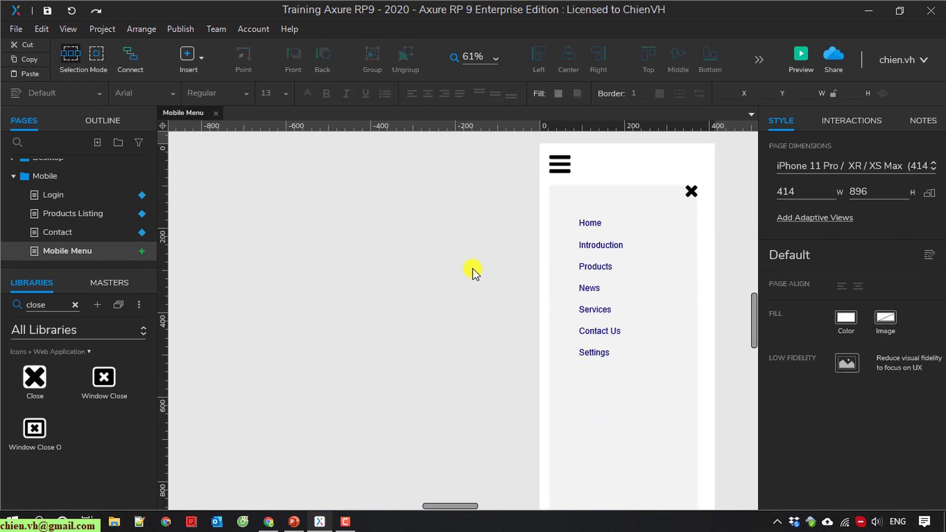
{"action": "left_click", "coordinate": [683, 232]}
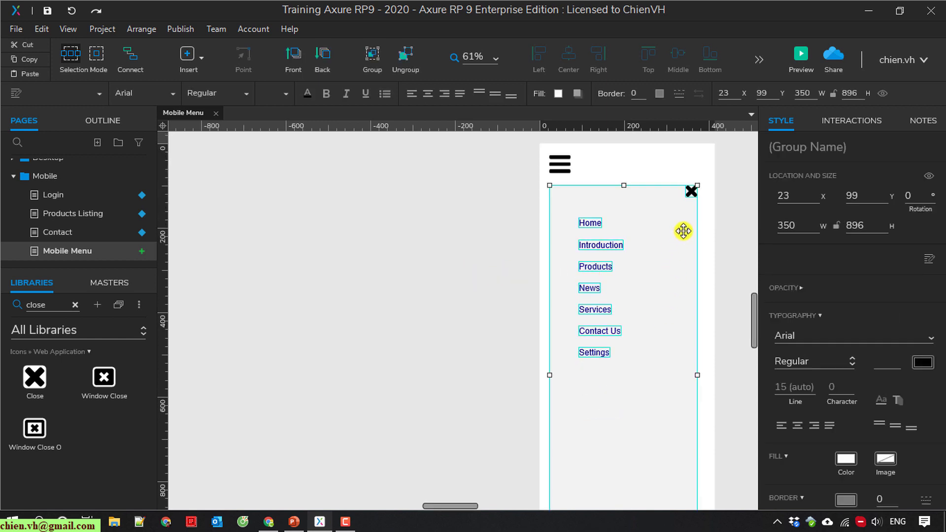
{"action": "left_click", "coordinate": [832, 147]}
{"action": "type", "text": "M"}
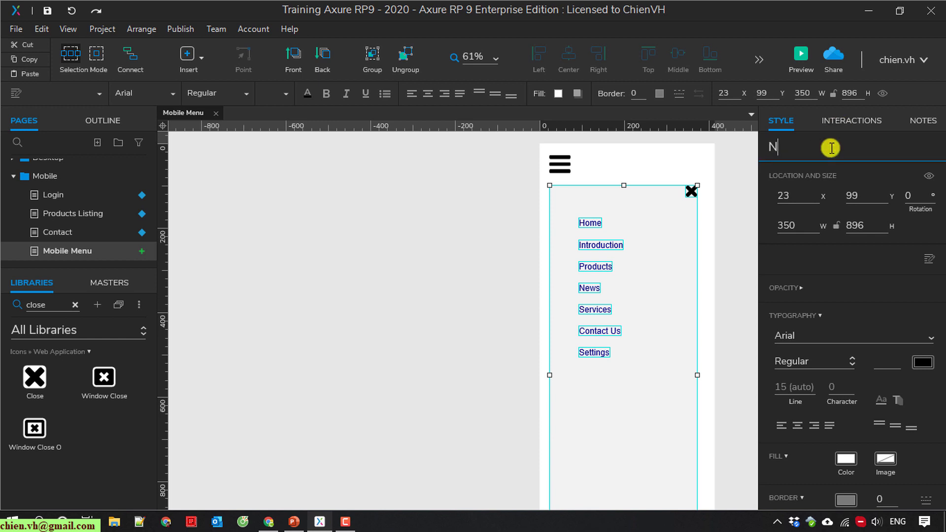
{"action": "key", "text": "BackSpace"}
{"action": "type", "text": "Mobile Nav"}
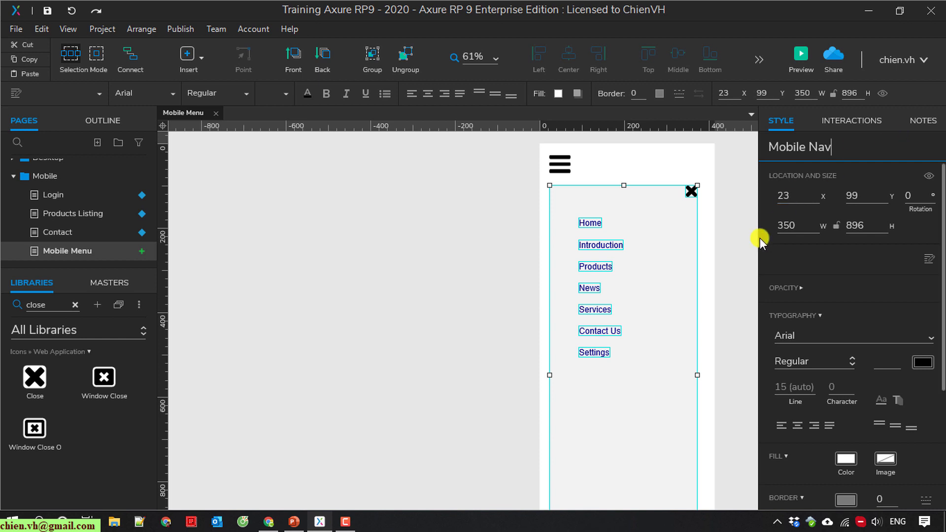
{"action": "left_click", "coordinate": [735, 242]}
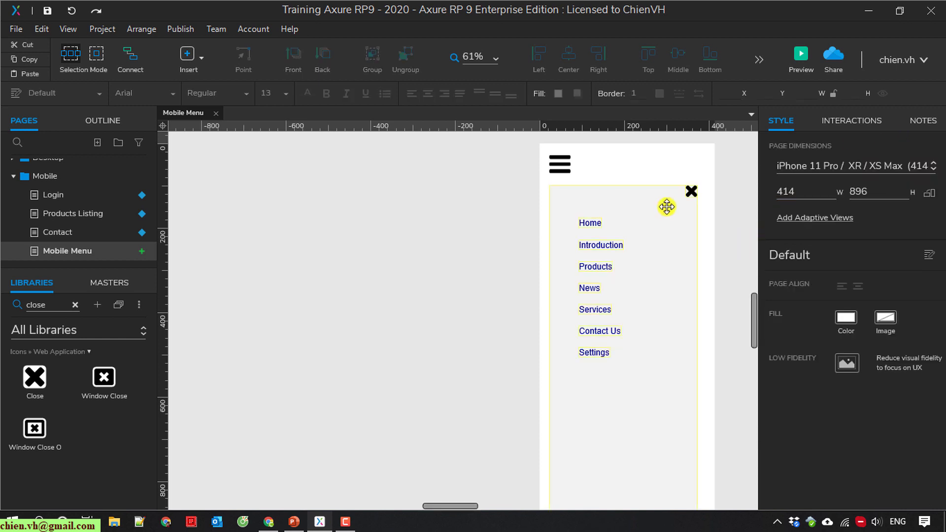
Give the hamburger icon an OnClick Show/Hide action targeting Mobile Nav
{"action": "left_click", "coordinate": [565, 166]}
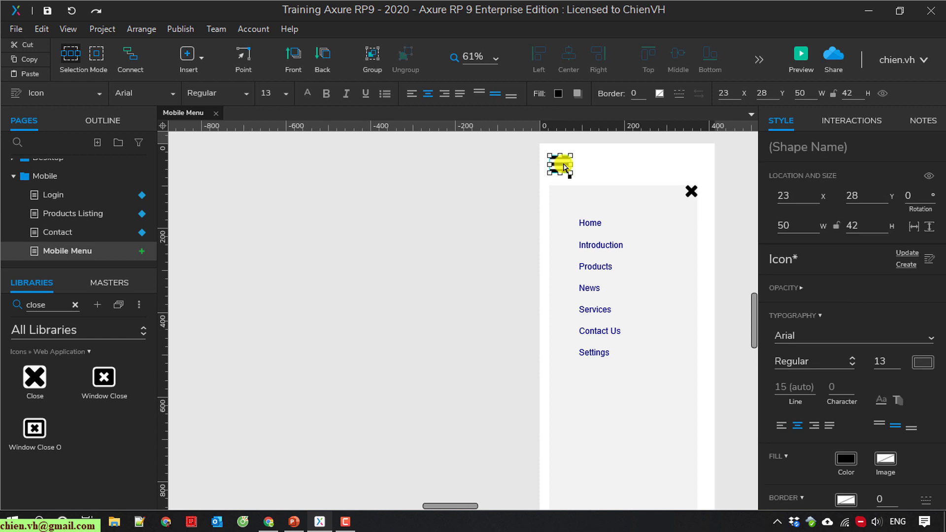
{"action": "left_click", "coordinate": [865, 120]}
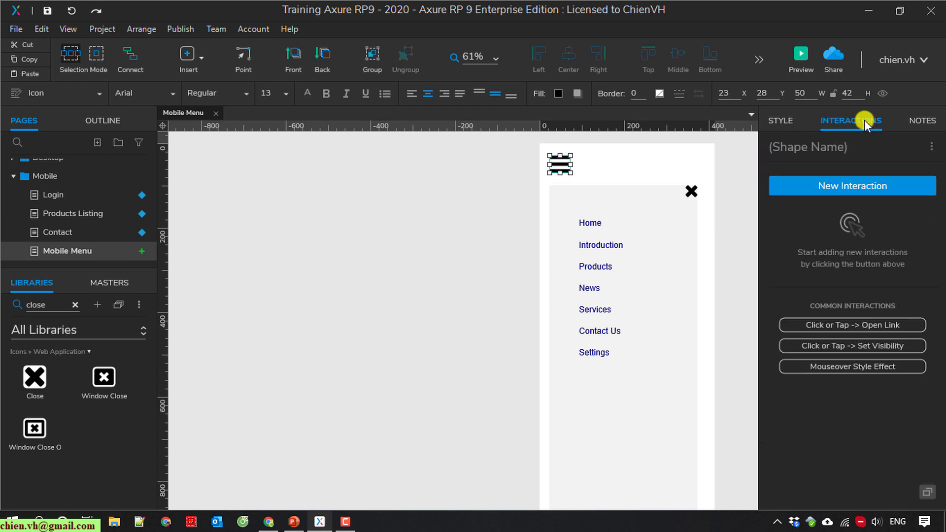
{"action": "left_click", "coordinate": [856, 186]}
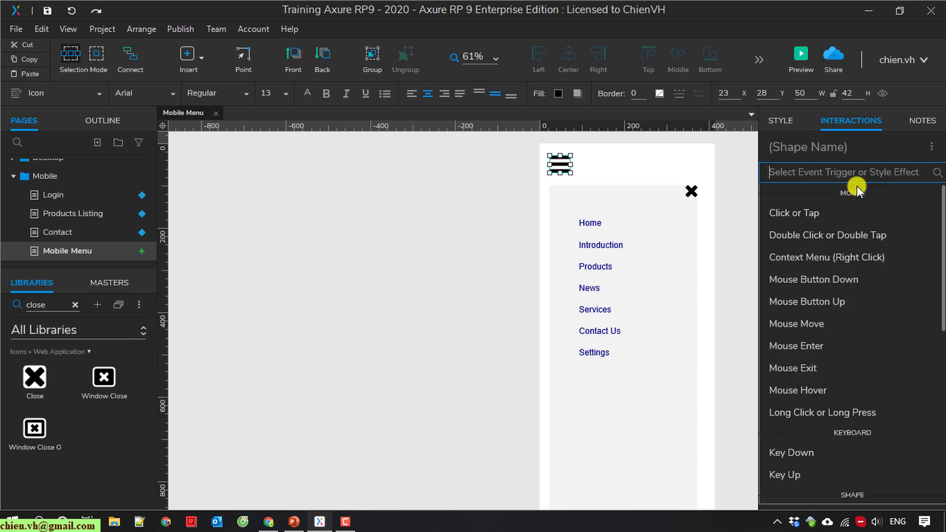
{"action": "left_click", "coordinate": [810, 211]}
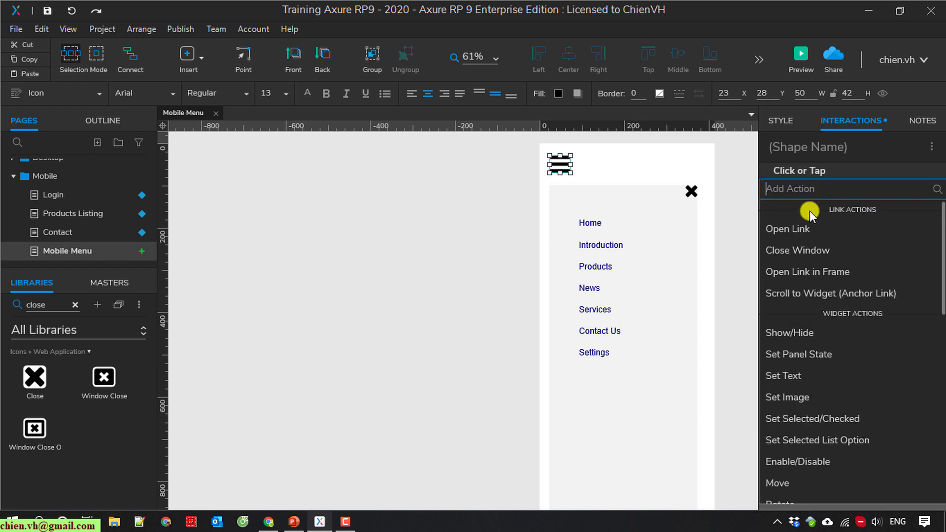
{"action": "left_click", "coordinate": [812, 334]}
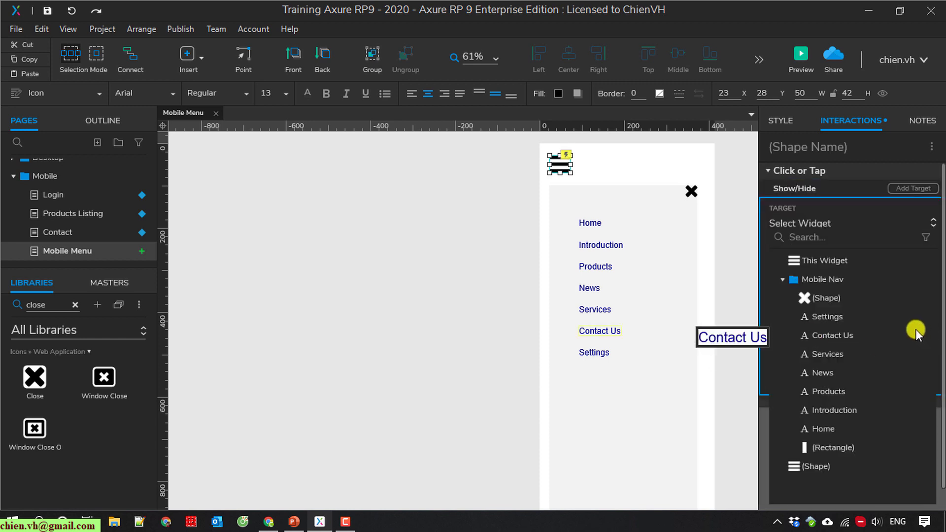
{"action": "left_click", "coordinate": [830, 279]}
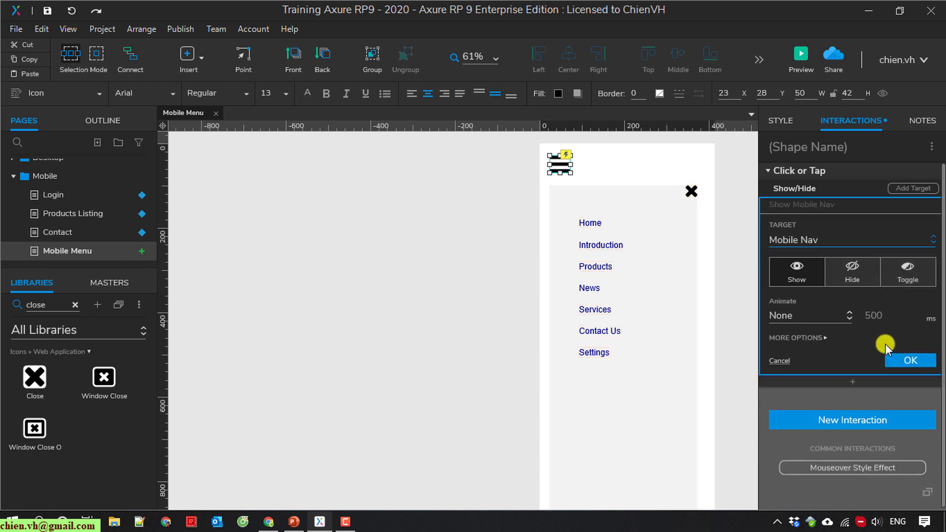
Set the show animation to Slide Right with a 400 ms duration
{"action": "left_click", "coordinate": [814, 315]}
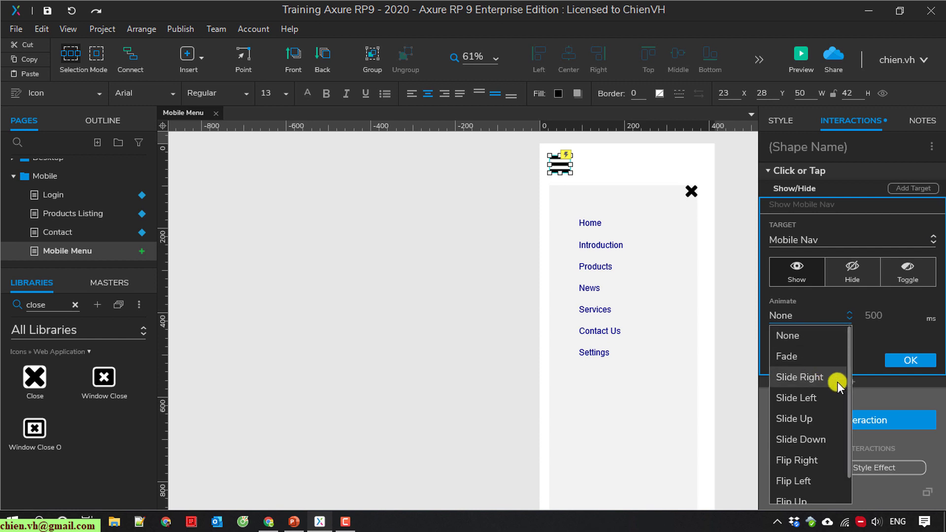
{"action": "left_click", "coordinate": [819, 378]}
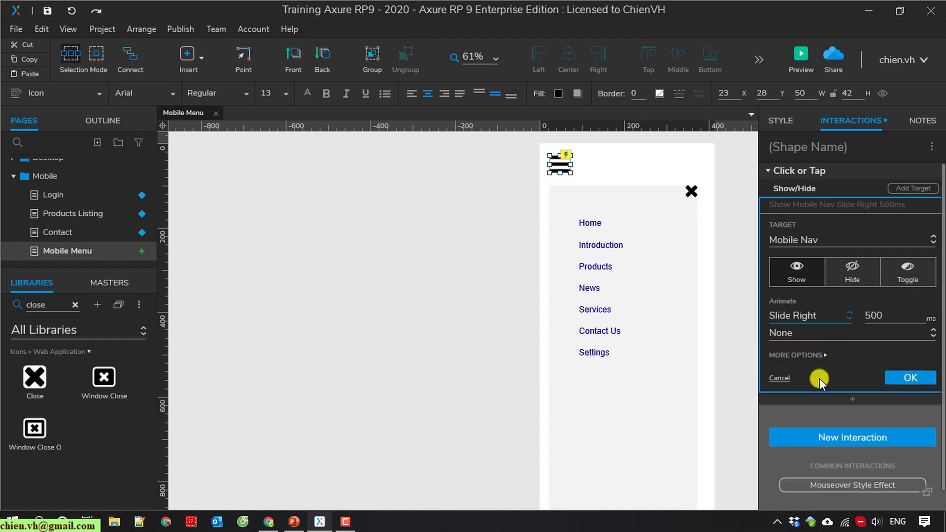
{"action": "left_click", "coordinate": [890, 314]}
{"action": "type", "text": "400"}
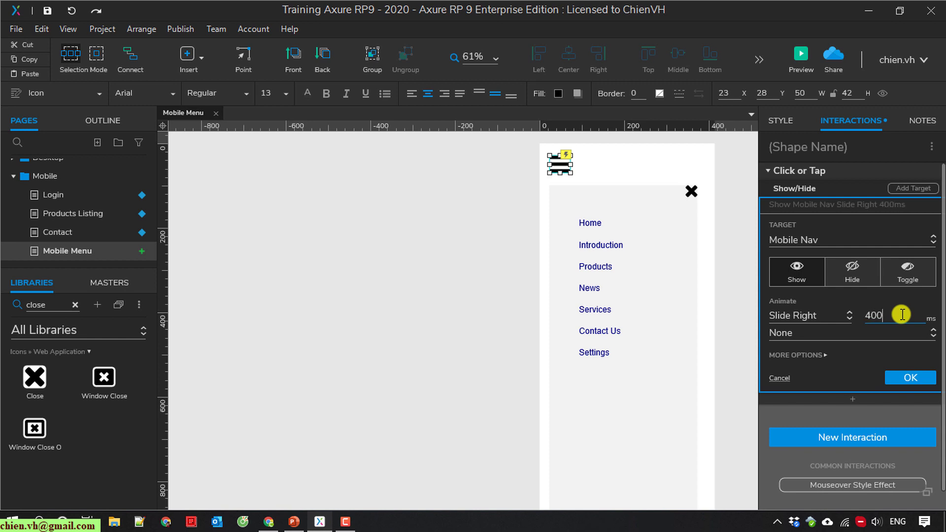
{"action": "key", "text": "Return"}
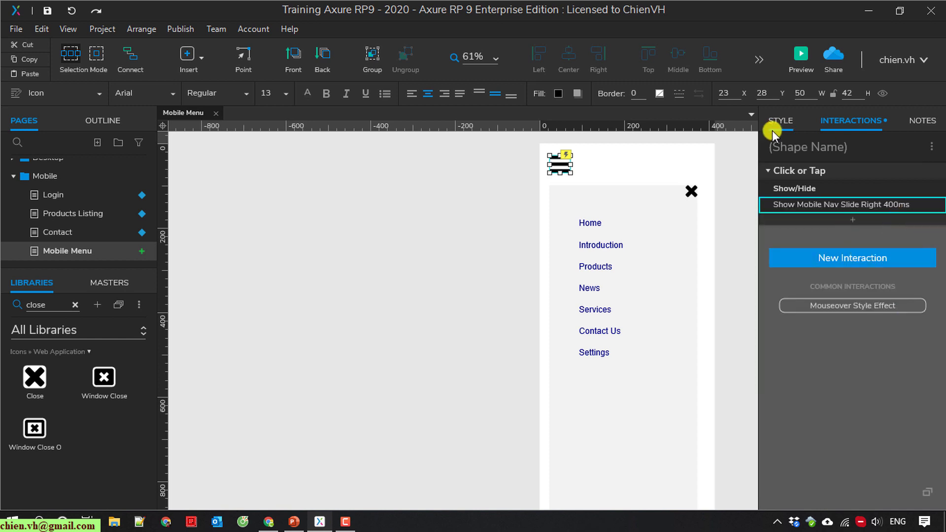
{"action": "left_click", "coordinate": [682, 158]}
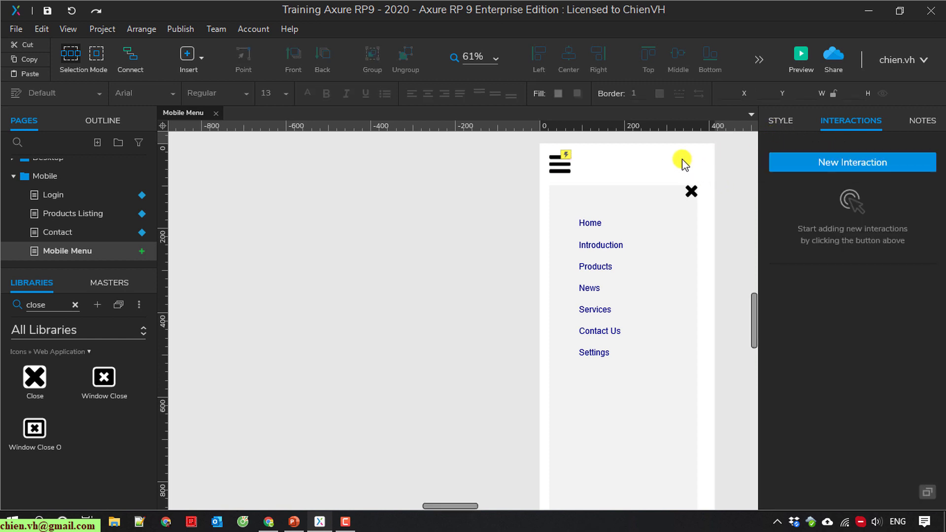
Inside the Mobile Nav panel, name the X icon 'Close Menu'
{"action": "left_click", "coordinate": [692, 191]}
{"action": "double_click", "coordinate": [692, 191]}
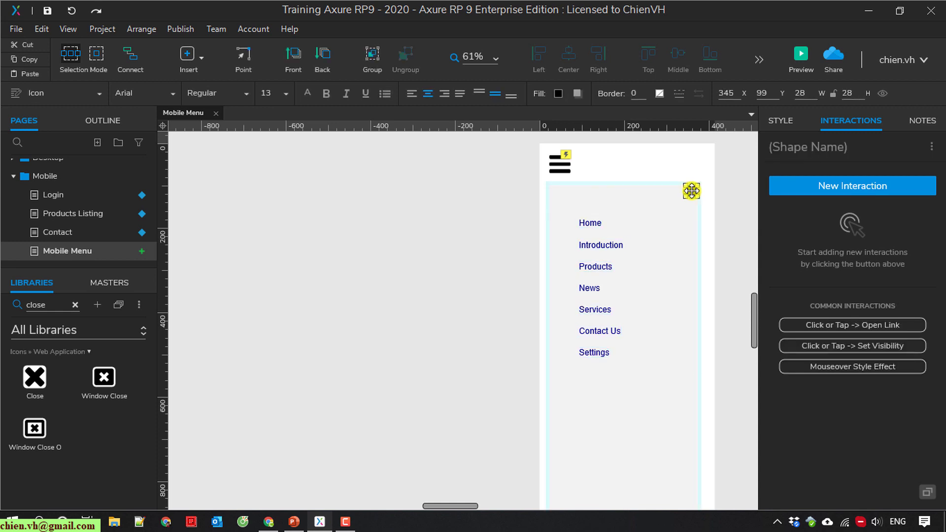
{"action": "left_click", "coordinate": [819, 147]}
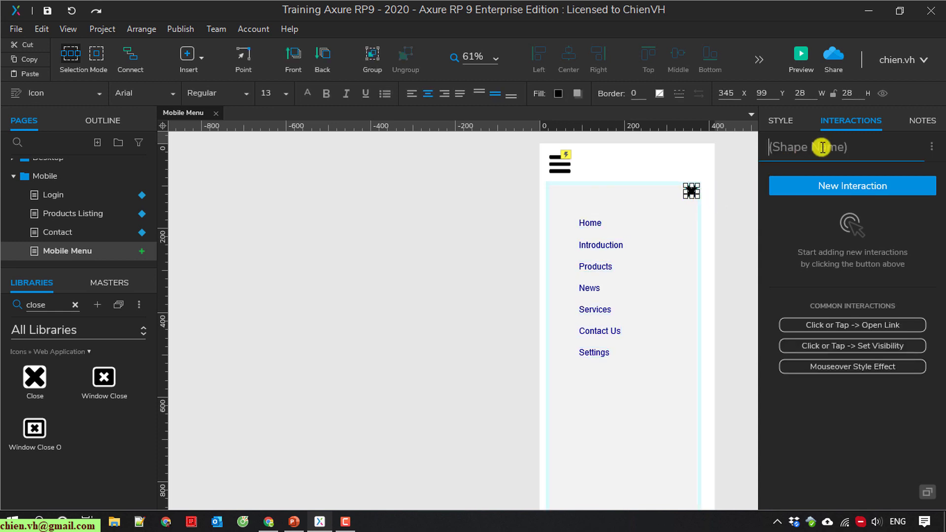
{"action": "type", "text": "CLos"}
Give Close Menu a Click or Tap action hiding Mobile Nav with a 400 ms Slide Left
{"action": "left_click", "coordinate": [833, 186]}
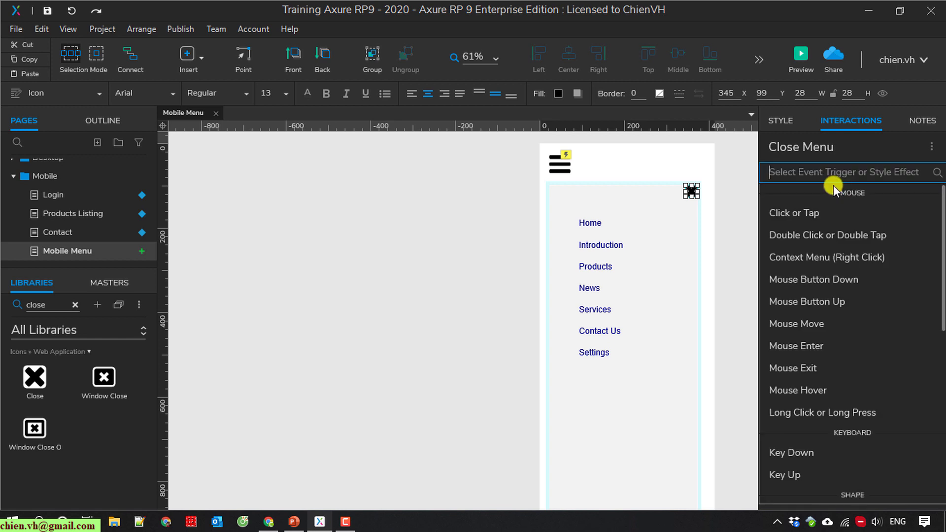
{"action": "left_click", "coordinate": [803, 218]}
{"action": "left_click", "coordinate": [800, 327]}
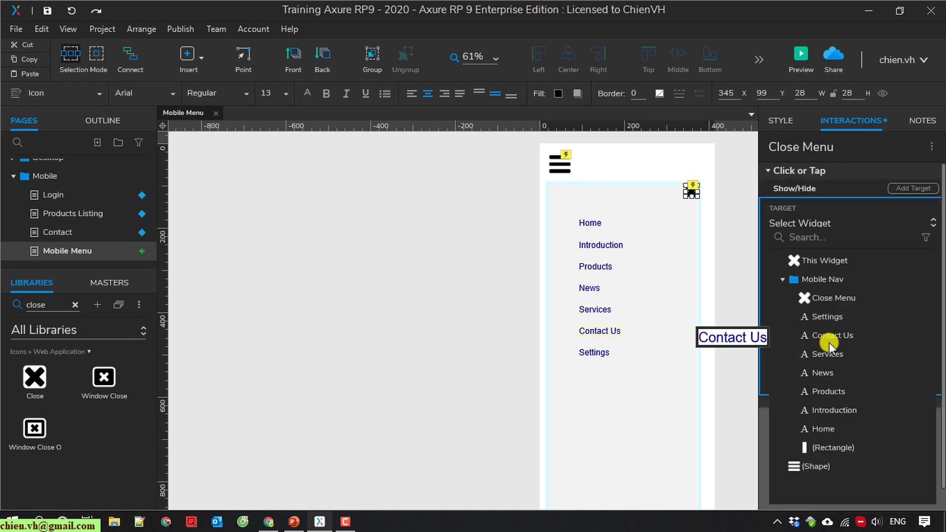
{"action": "left_click", "coordinate": [829, 277]}
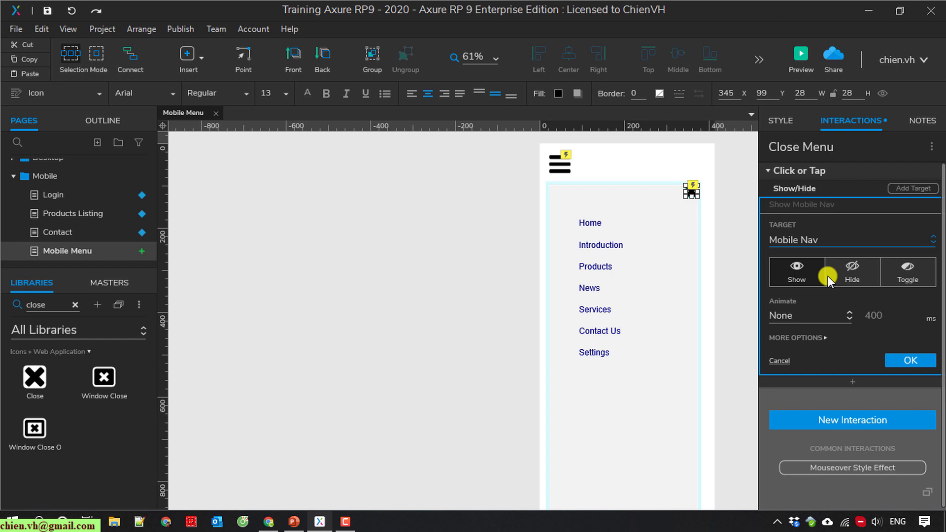
{"action": "left_click", "coordinate": [857, 272]}
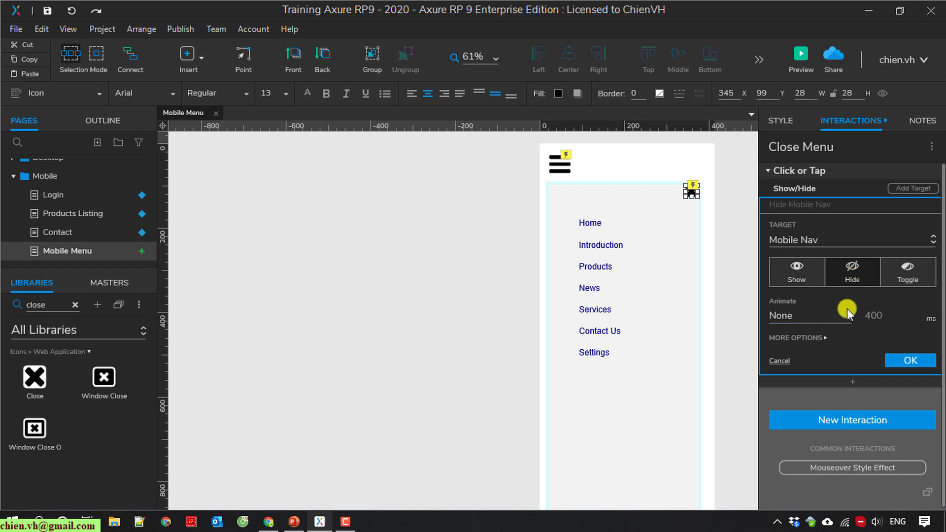
{"action": "left_click", "coordinate": [840, 317]}
{"action": "left_click", "coordinate": [818, 398]}
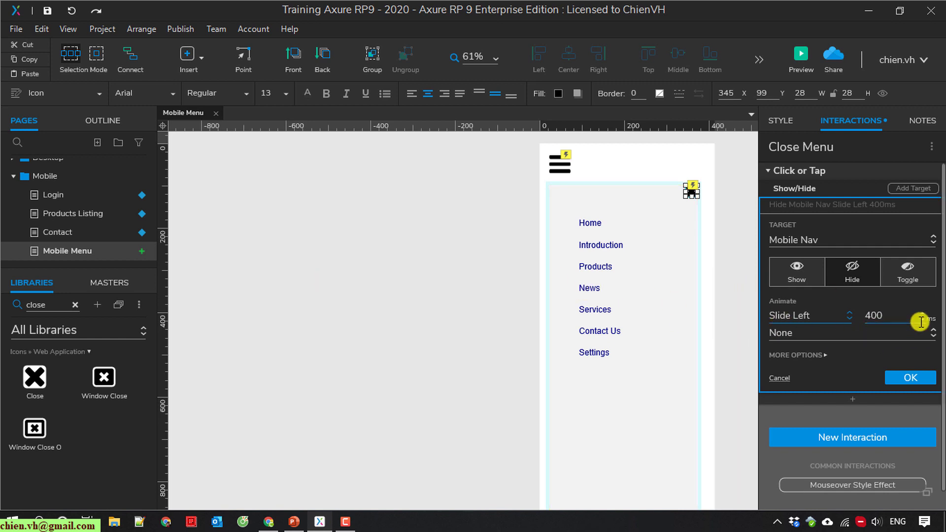
{"action": "left_click", "coordinate": [917, 379]}
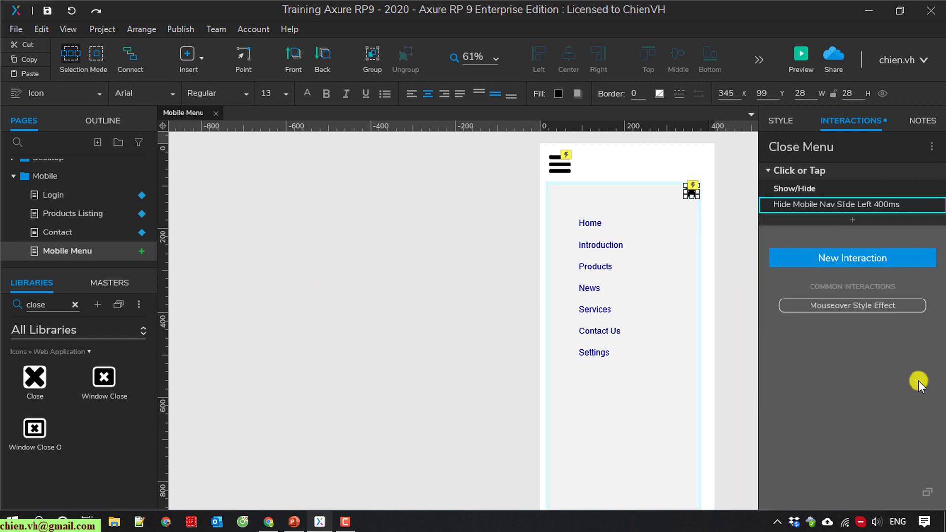
{"action": "left_click", "coordinate": [733, 320]}
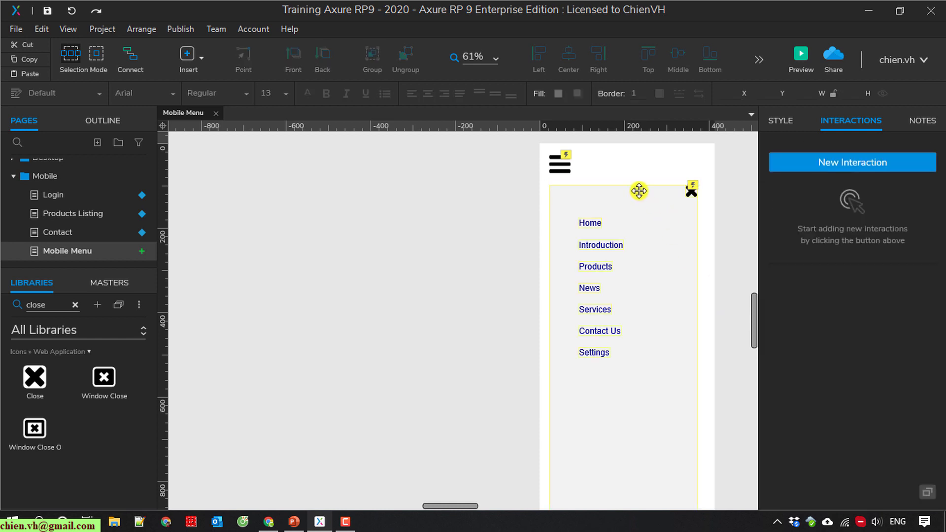
Make Mobile Nav hidden by default, then launch a browser preview of mobile_menu
{"action": "left_click", "coordinate": [638, 204]}
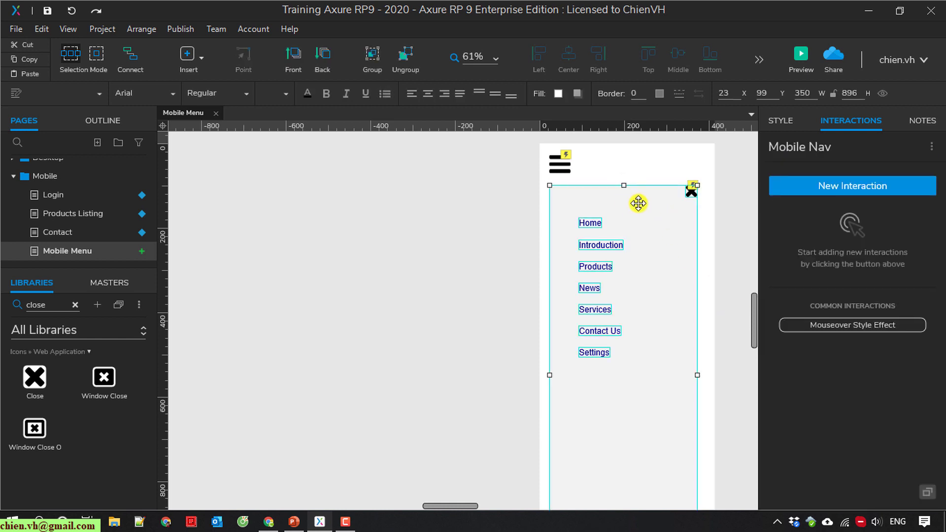
{"action": "left_click", "coordinate": [778, 120]}
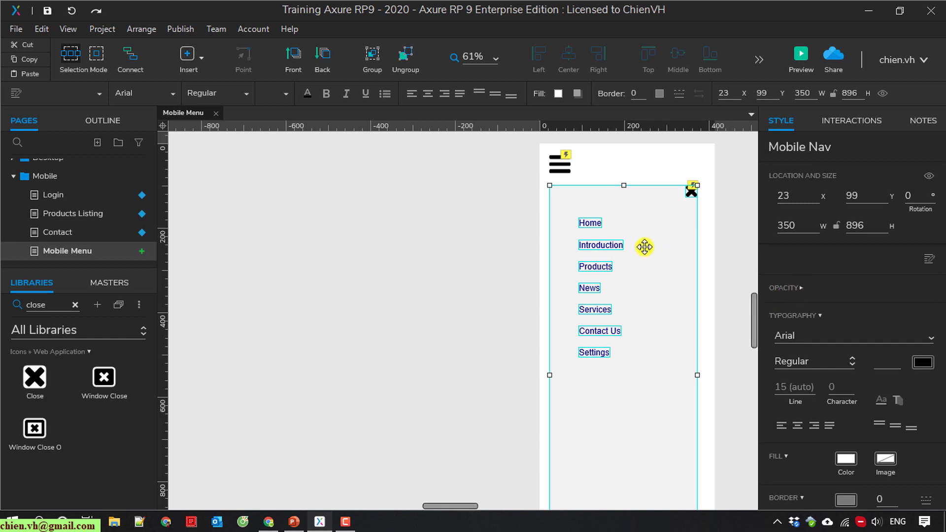
{"action": "left_click", "coordinate": [929, 176]}
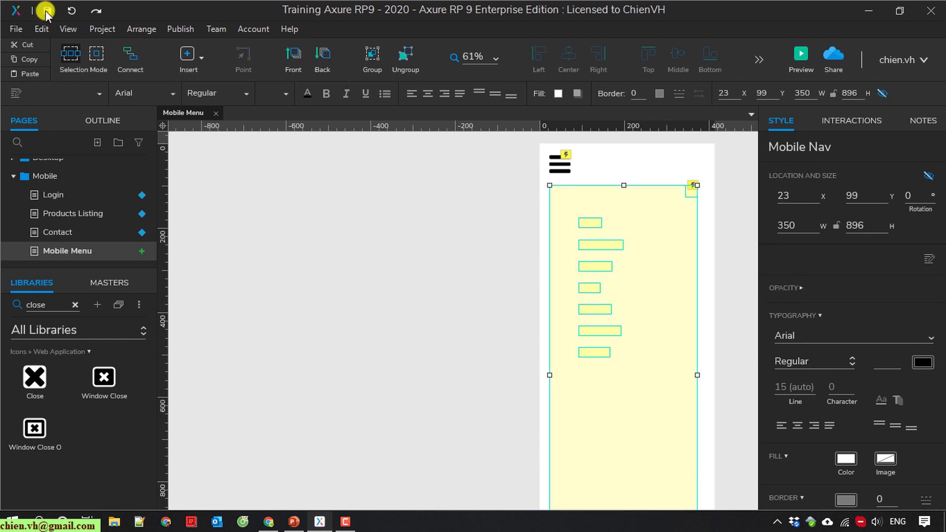
{"action": "left_click", "coordinate": [47, 11]}
{"action": "left_click", "coordinate": [798, 60]}
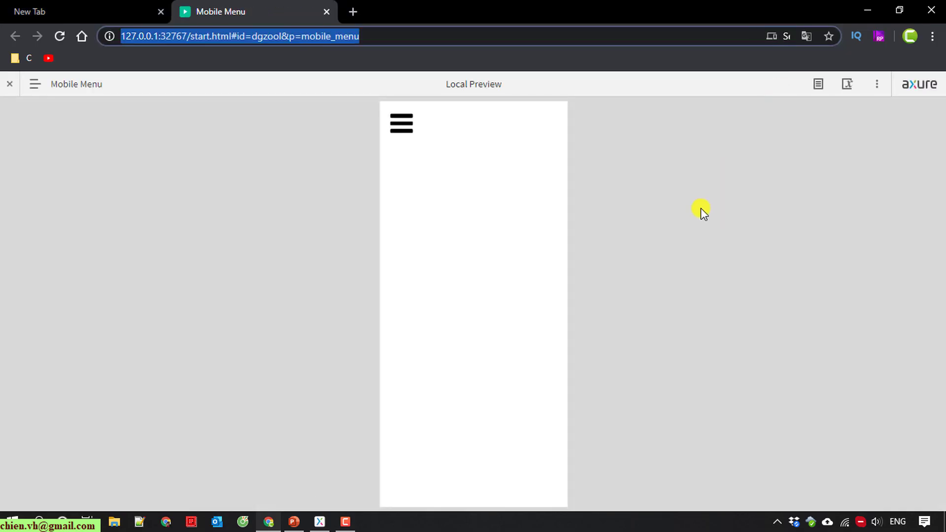
In the Chrome preview, tap the hamburger icon to confirm the gray menu slides open
{"action": "left_click", "coordinate": [410, 138]}
{"action": "left_click", "coordinate": [401, 121]}
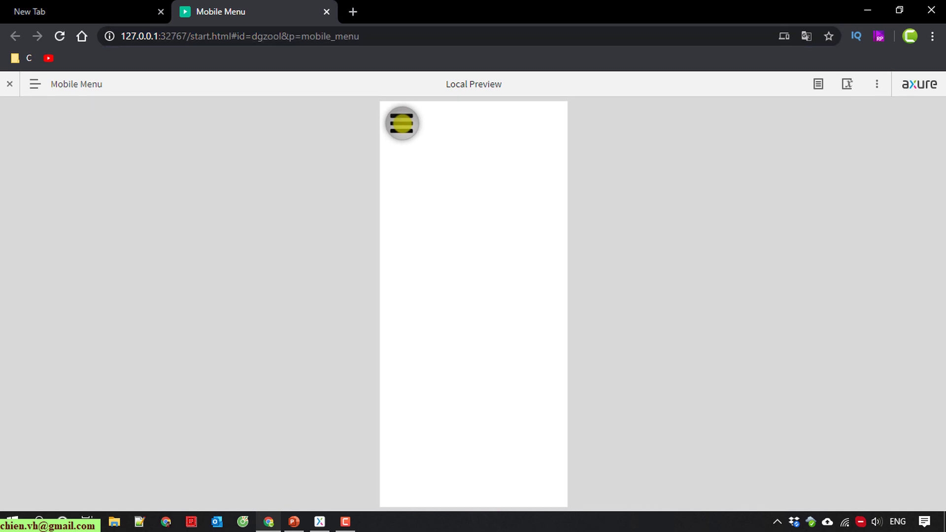
{"action": "left_click", "coordinate": [528, 256]}
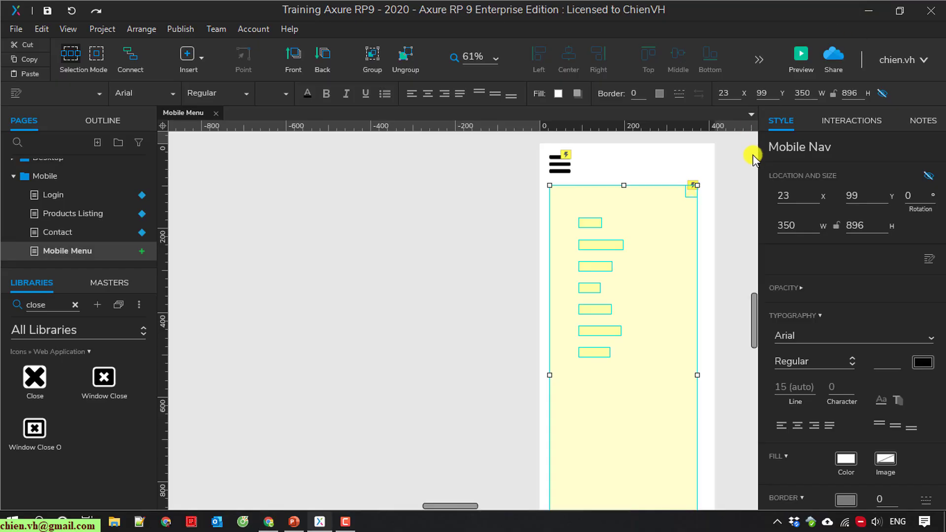
Move the Mobile Nav panel to the page's top-left corner at X 0, Y 0
{"action": "left_click", "coordinate": [704, 215]}
{"action": "left_click", "coordinate": [675, 332]}
{"action": "left_click_drag", "start_coordinate": [672, 351], "coordinate": [661, 317]}
{"action": "left_click", "coordinate": [740, 264]}
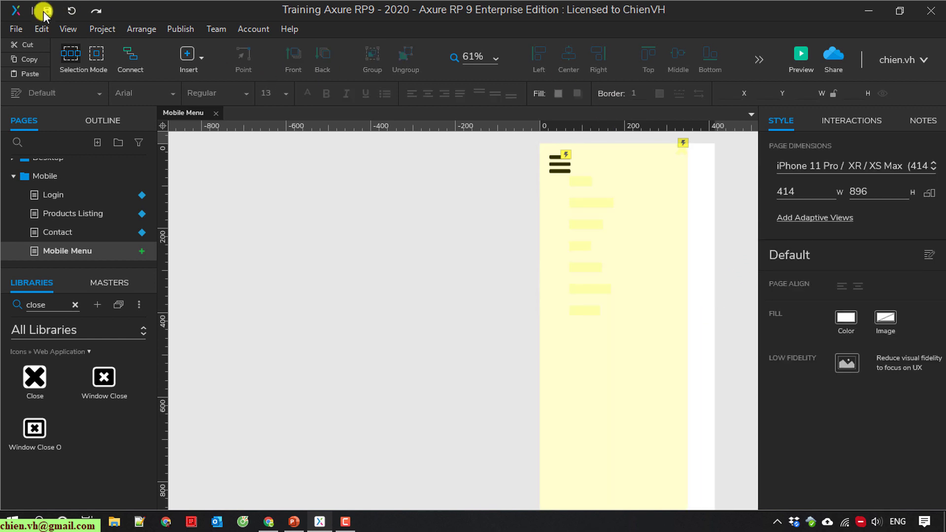
Preview again, open the menu with the hamburger, close it with the X, then close Chrome
{"action": "left_click", "coordinate": [800, 57]}
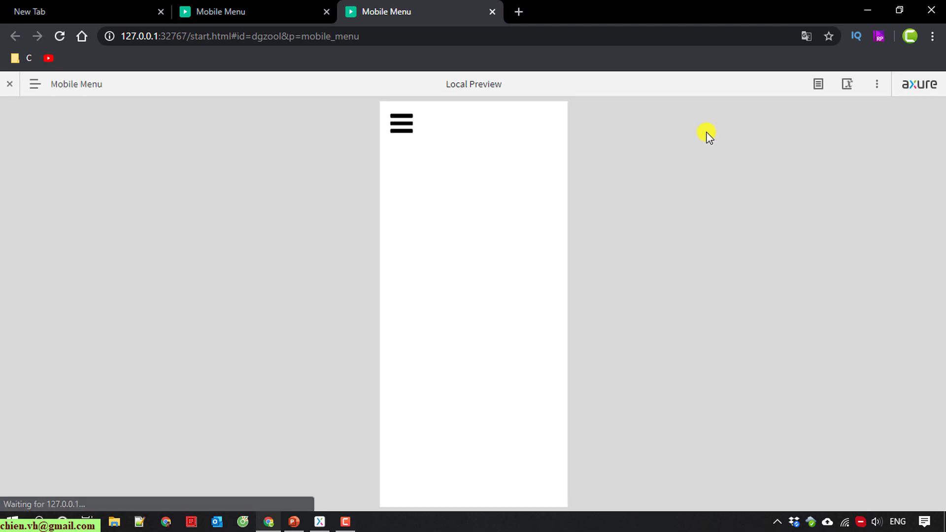
{"action": "left_click", "coordinate": [400, 122]}
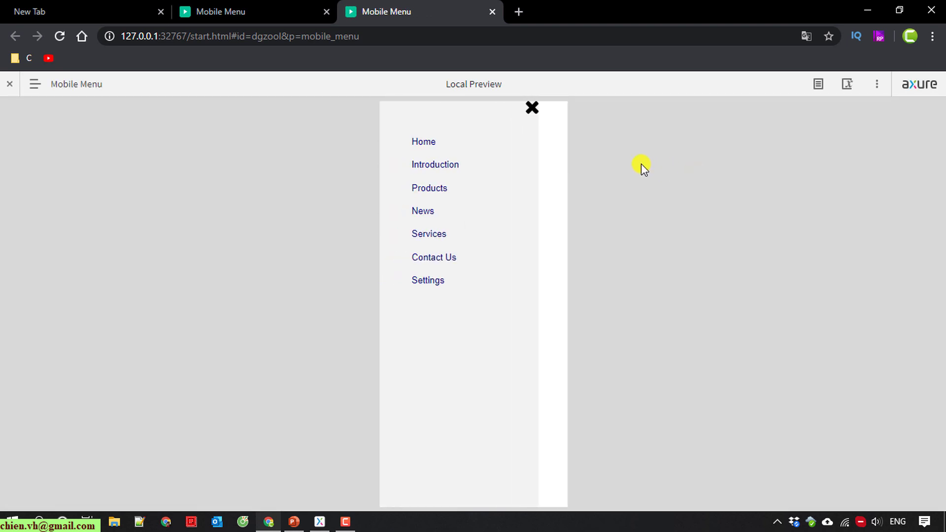
{"action": "left_click", "coordinate": [533, 109]}
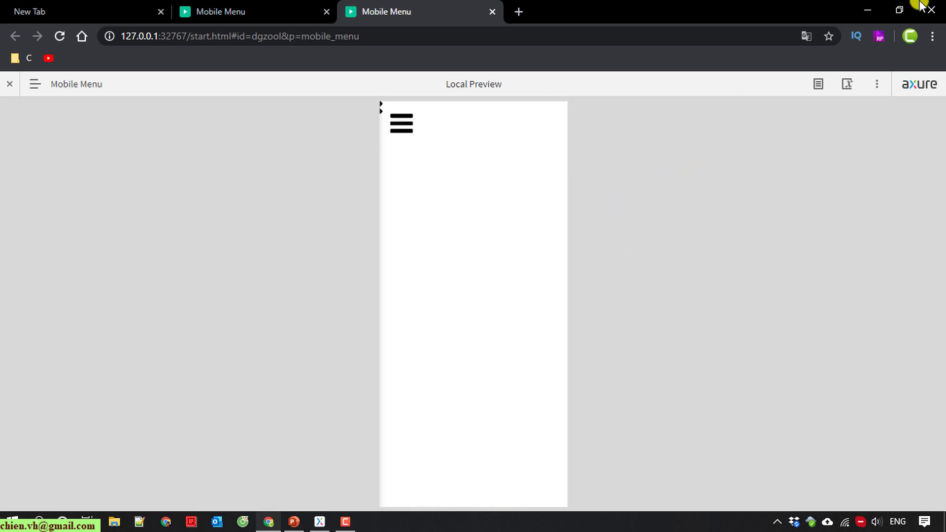
{"action": "left_click", "coordinate": [923, 8]}
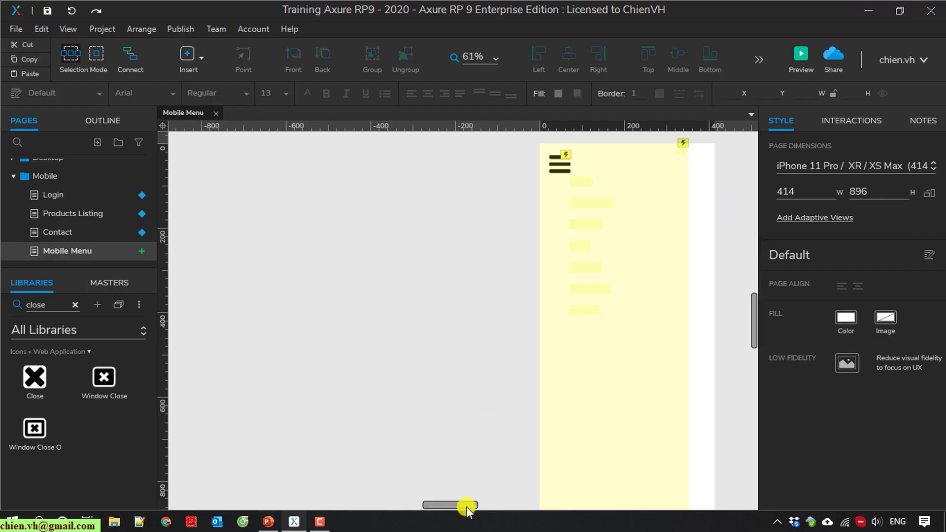
{"action": "scroll", "coordinate": [472, 504], "scroll_direction": "right", "scroll_amount": 3}
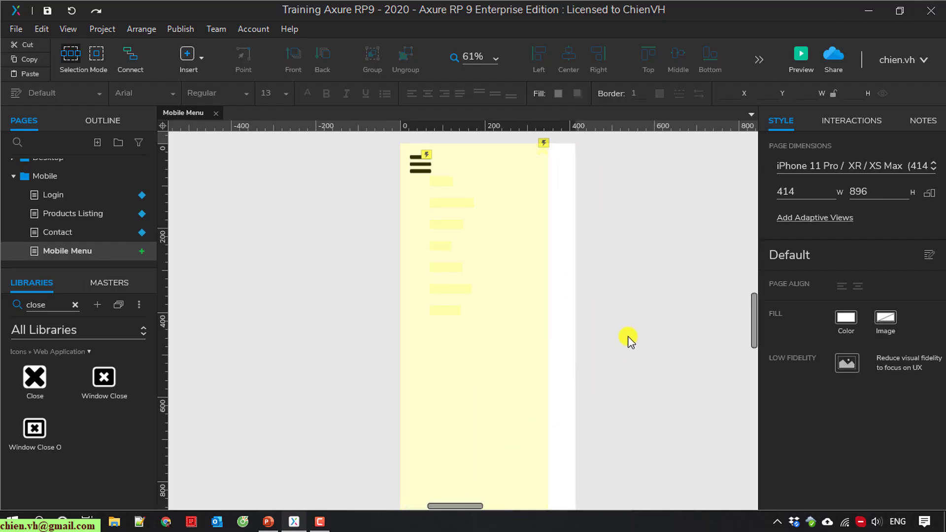